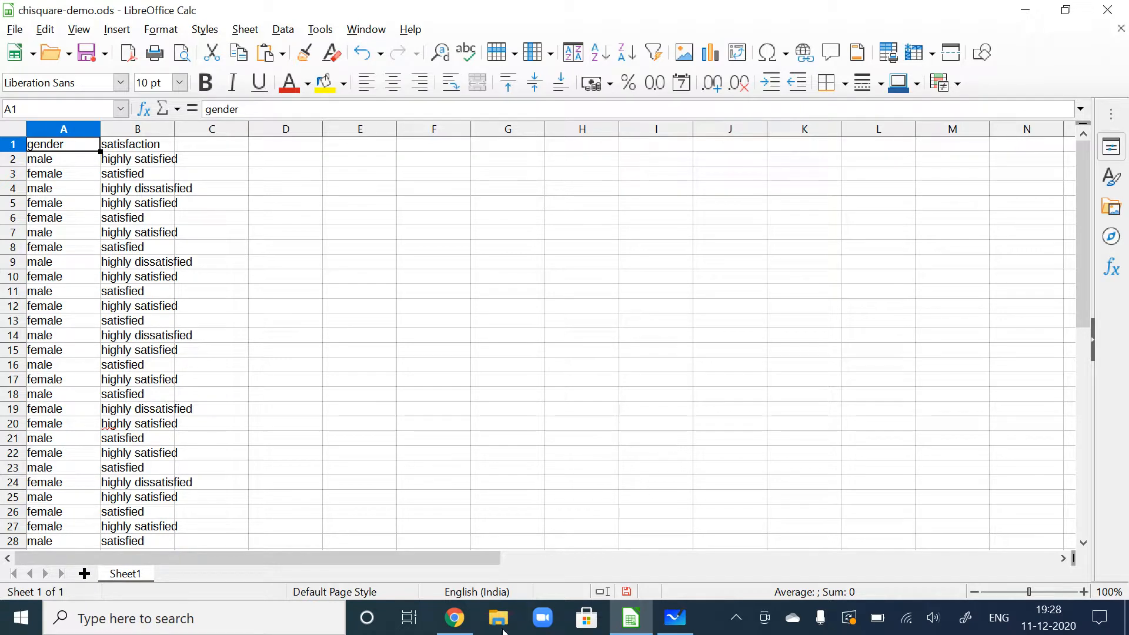
Step: Switch to Chrome and review the Wikipedia article on the chi-squared test, down to its example for categorical data
click(454, 617)
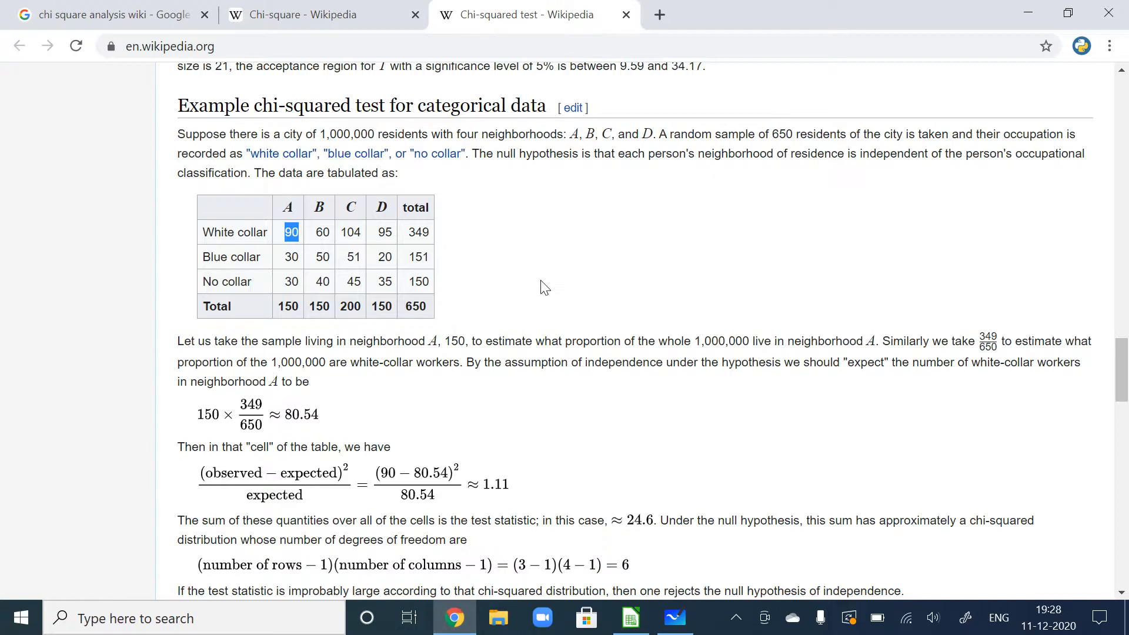
scroll(547, 286, up, 20)
scroll(547, 286, up, 15)
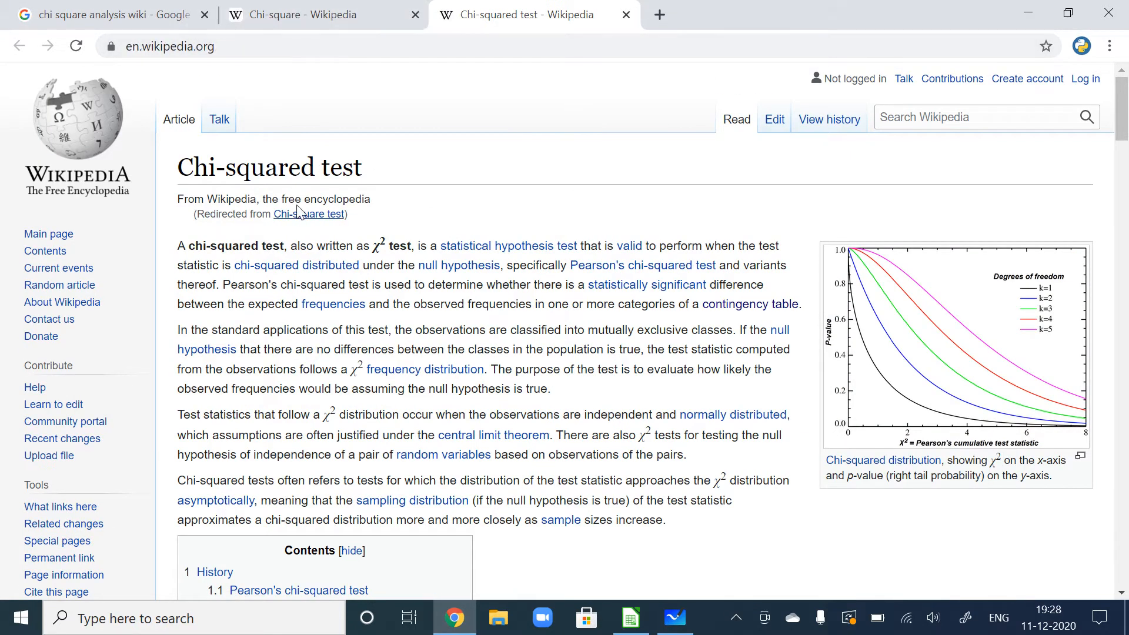
scroll(638, 330, down, 15)
scroll(376, 393, down, 20)
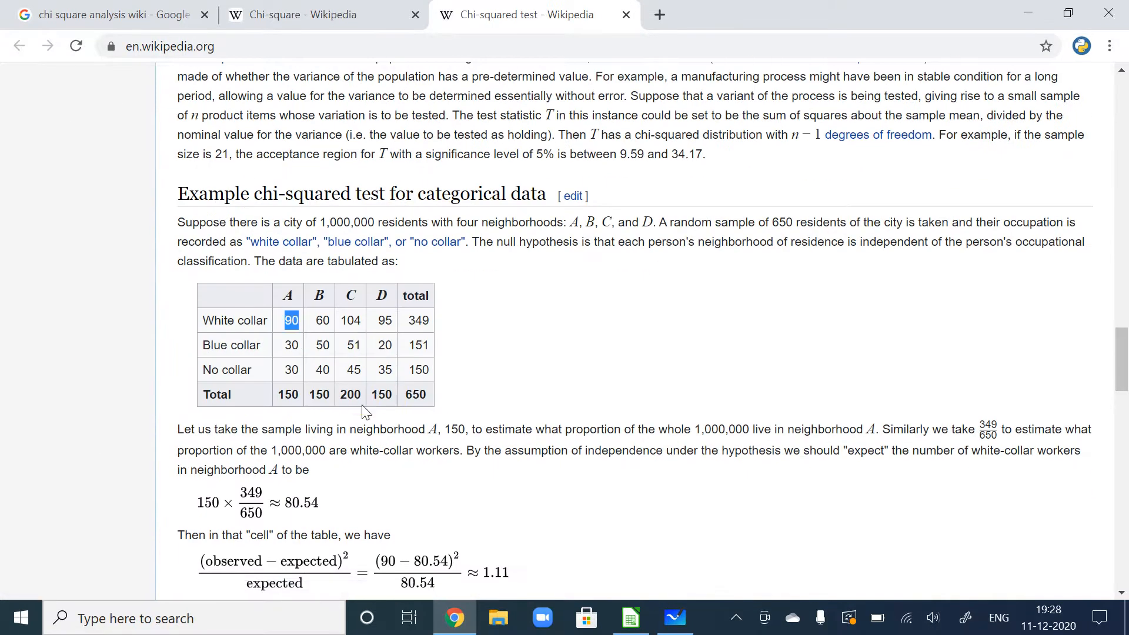
scroll(391, 412, down, 3)
scroll(395, 506, up, 2)
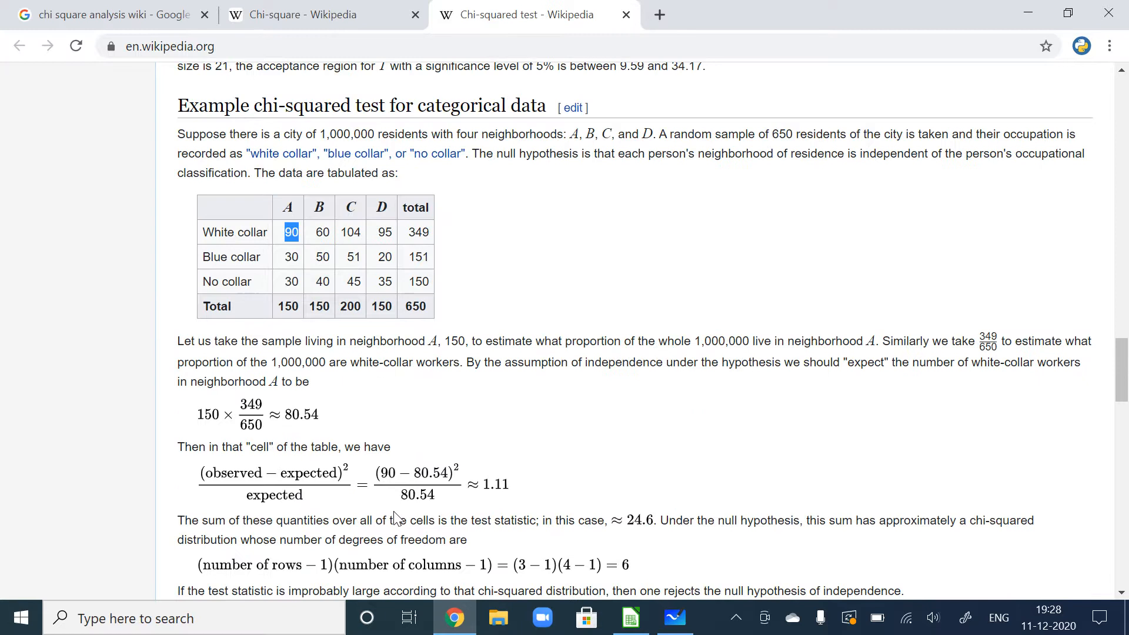
scroll(397, 518, down, 1)
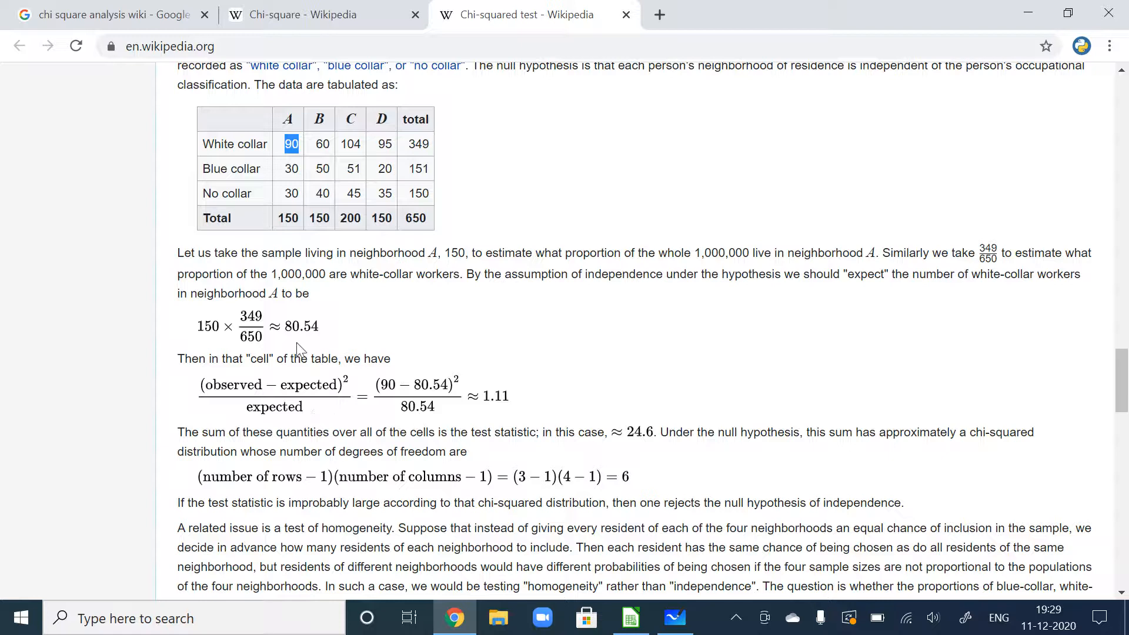
Step: Examine the white-collar count for neighborhood A in the example table against its column total, row total and grand total
drag(282, 145, 307, 145)
click(429, 222)
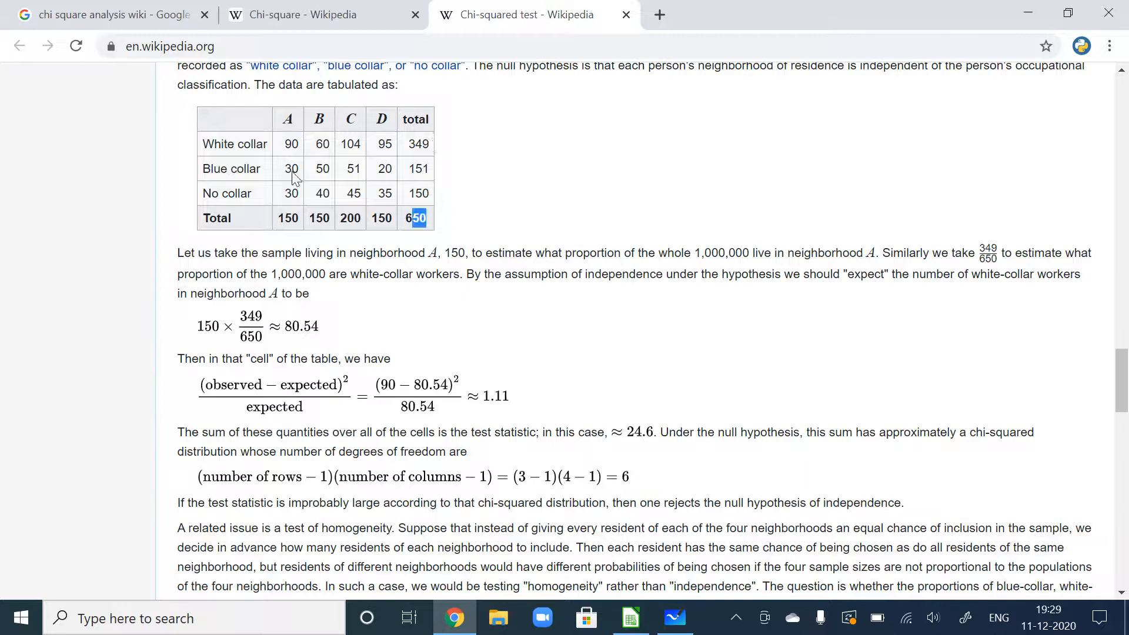
double_click(292, 145)
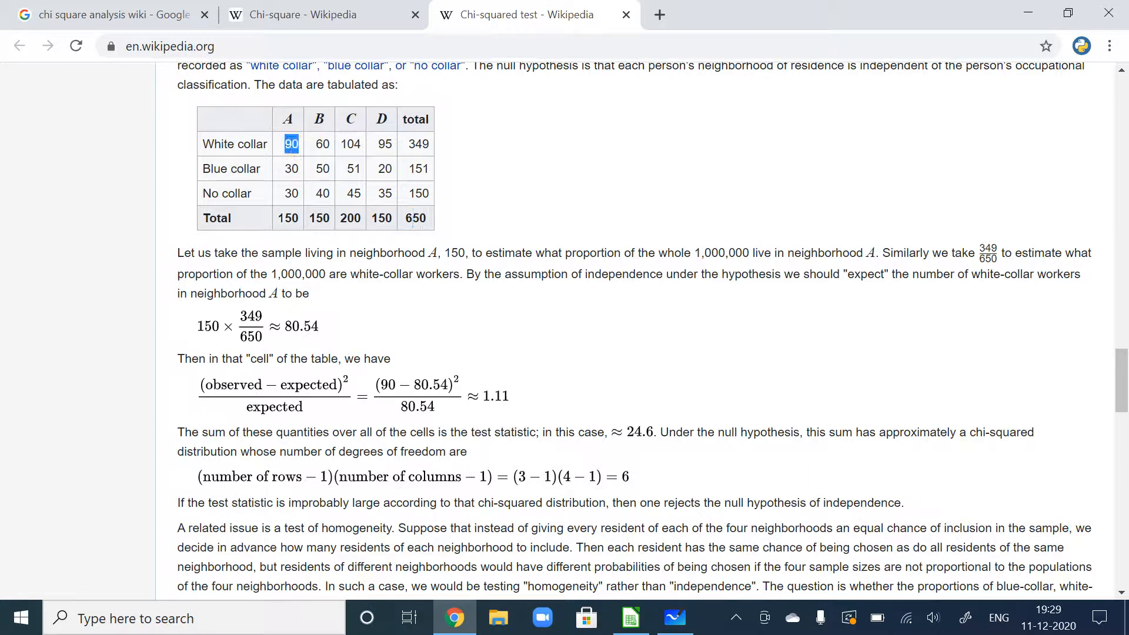
double_click(288, 219)
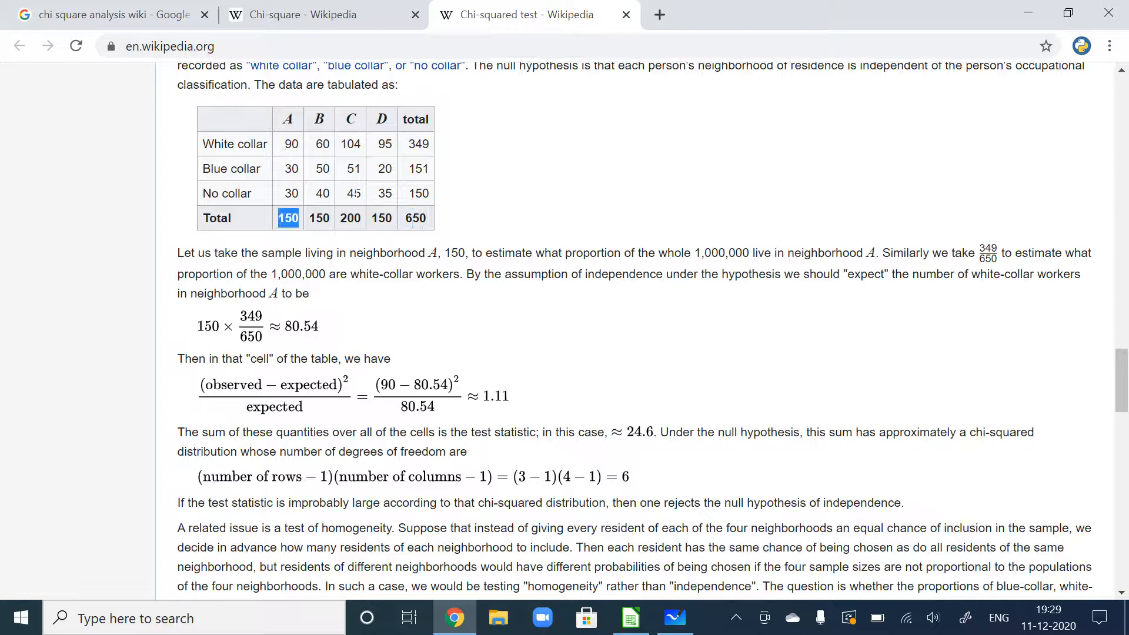
double_click(433, 145)
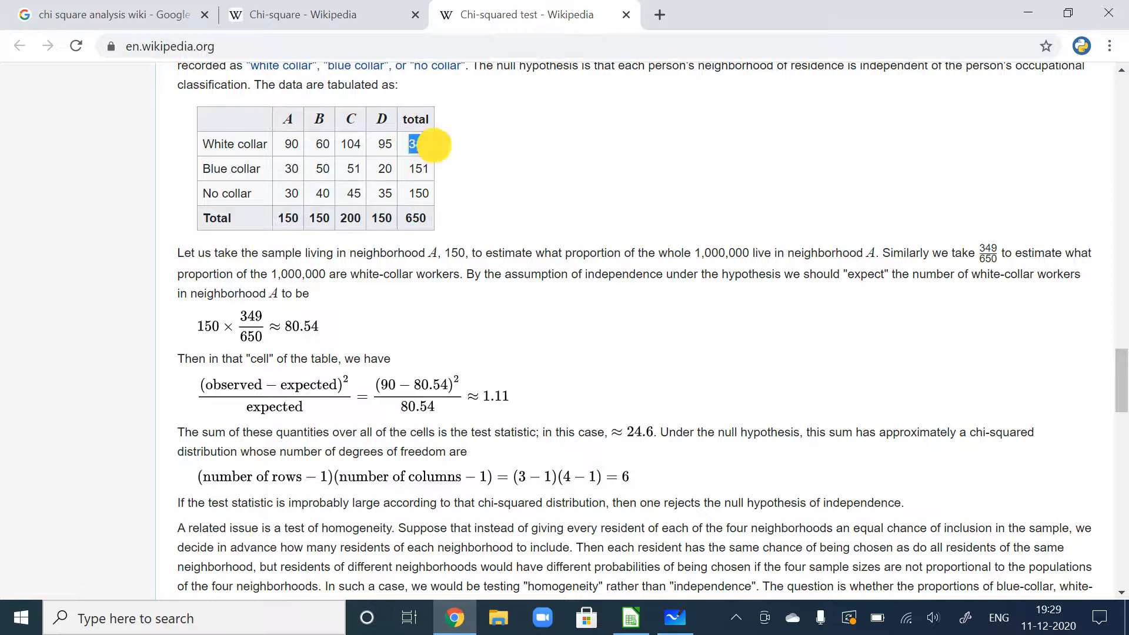
double_click(416, 219)
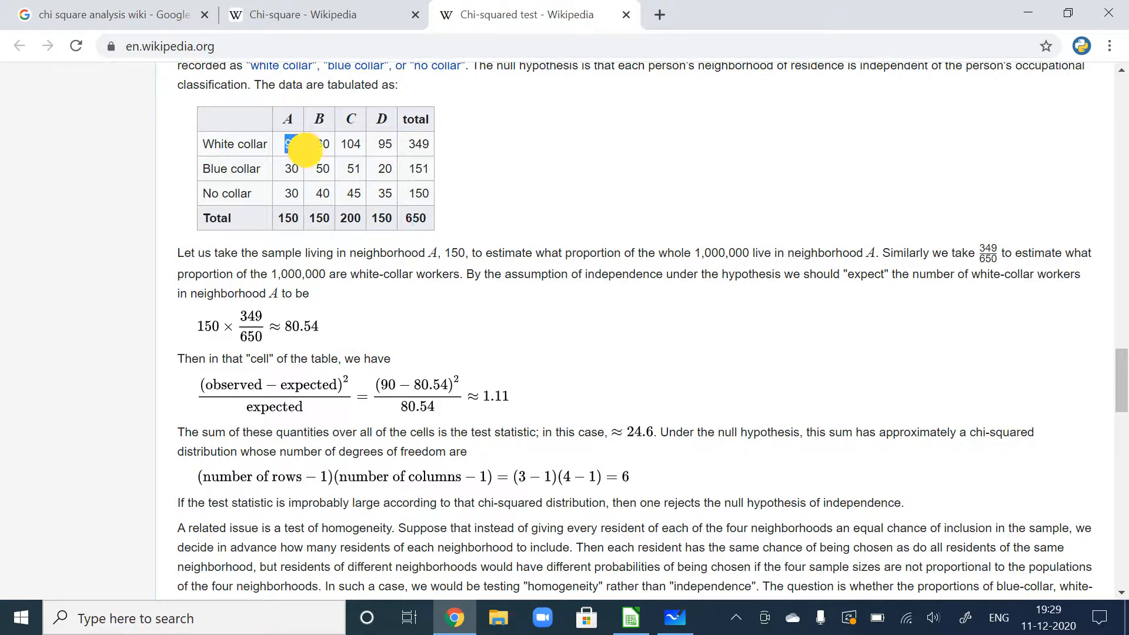
double_click(290, 144)
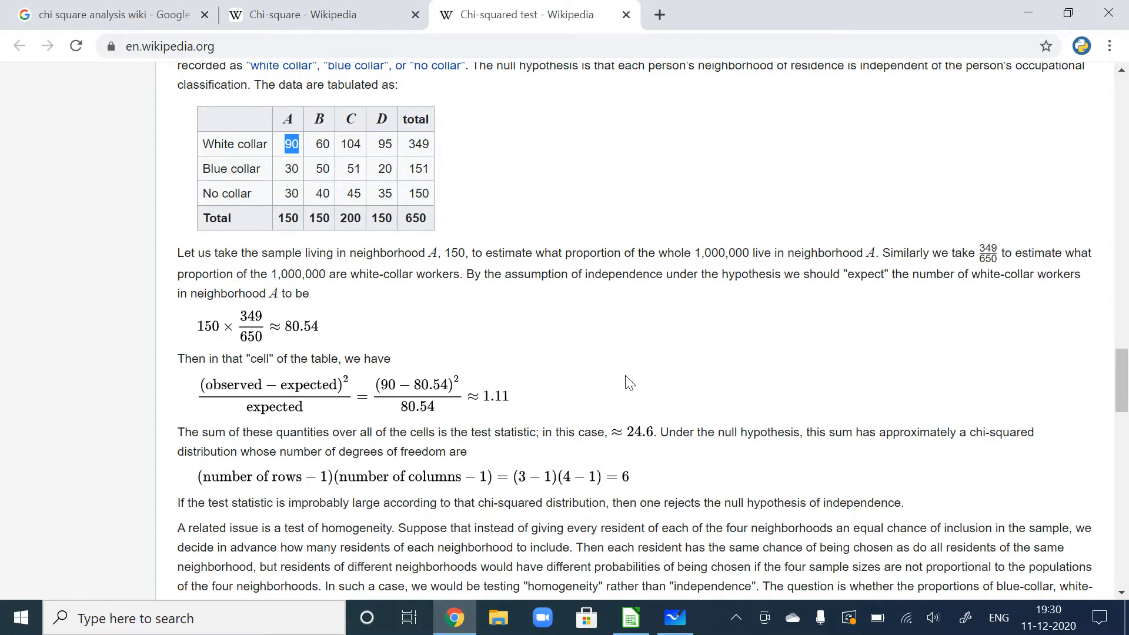
Step: Switch to LibreOffice Calc and inspect the full extent of the gender and satisfaction data, returning to cell A1
click(631, 618)
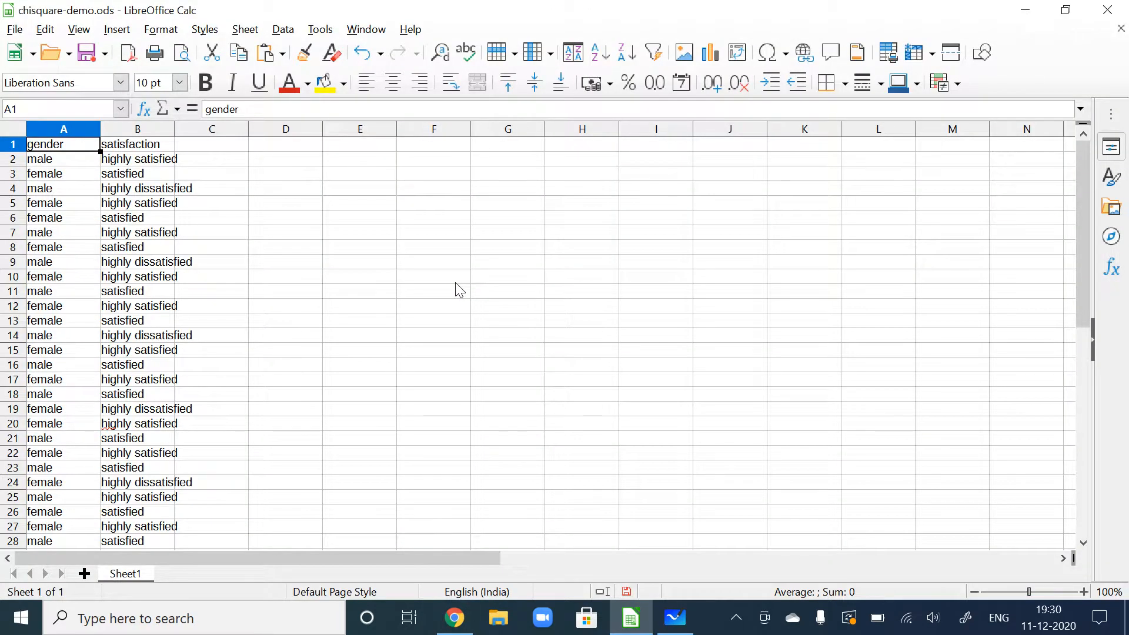
key(ctrl+shift+End)
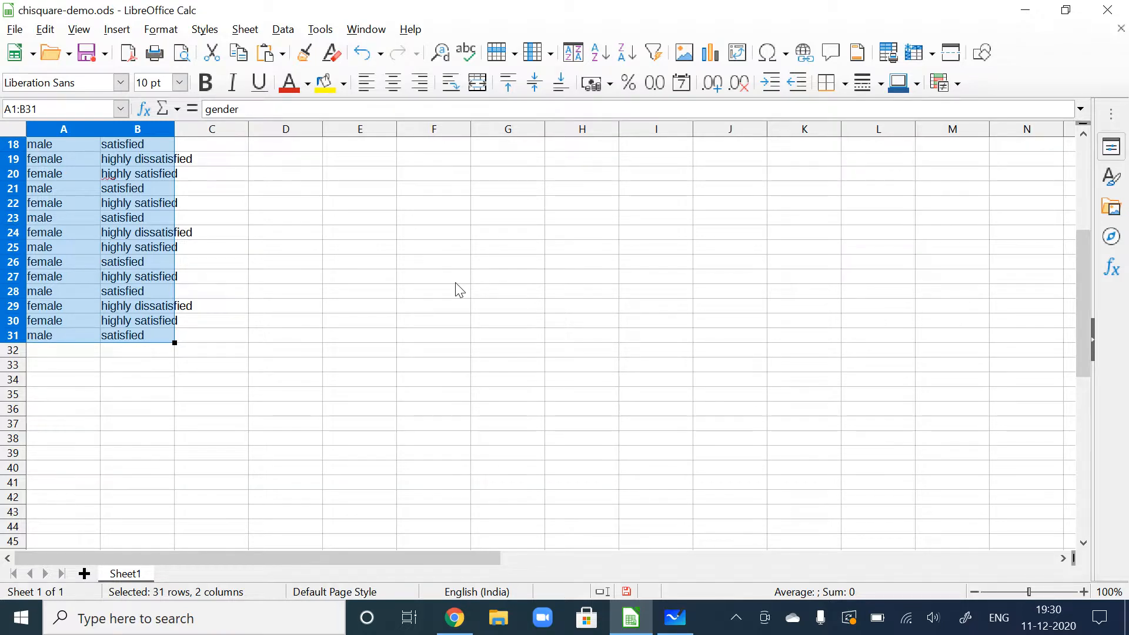
scroll(460, 290, up, 6)
key(ctrl+Home)
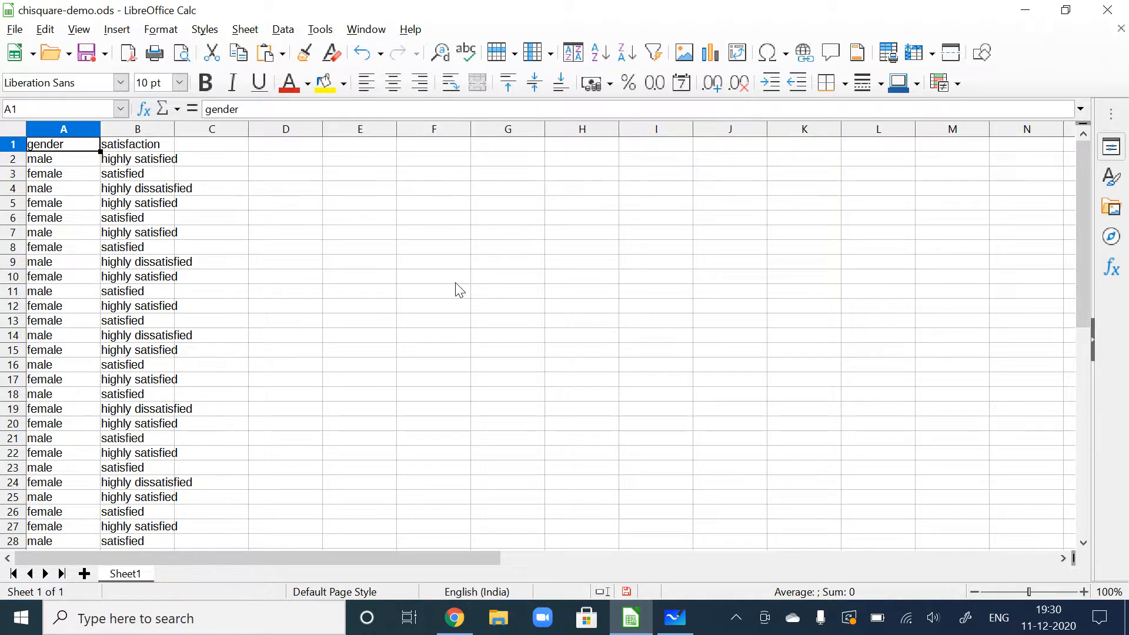
key(ctrl+shift+End)
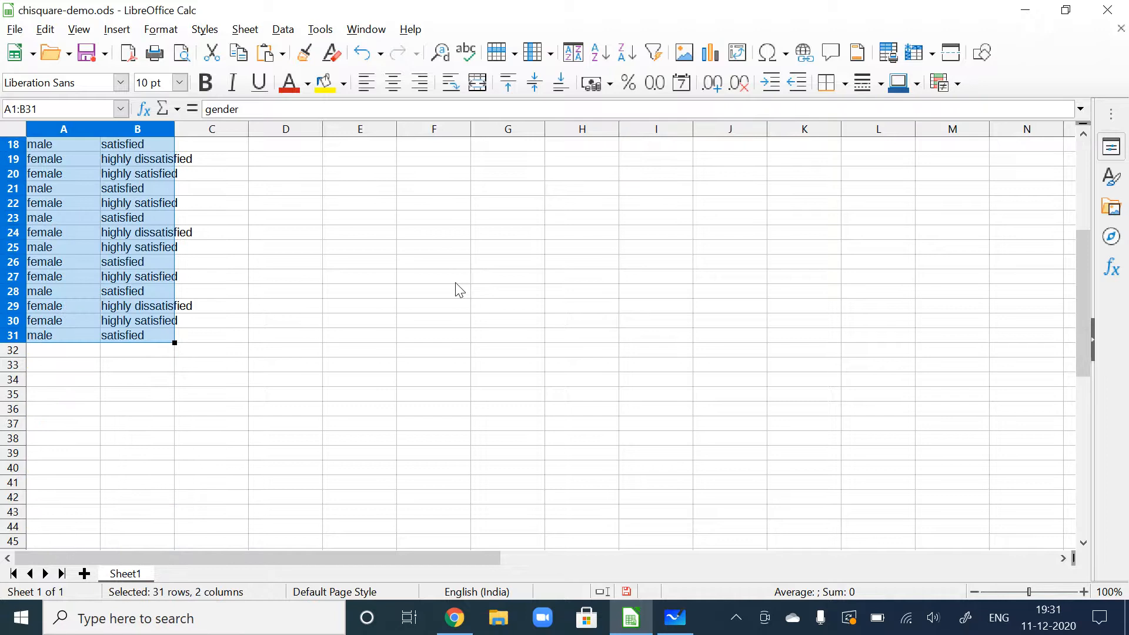
key(ctrl+Up)
key(ctrl+Home)
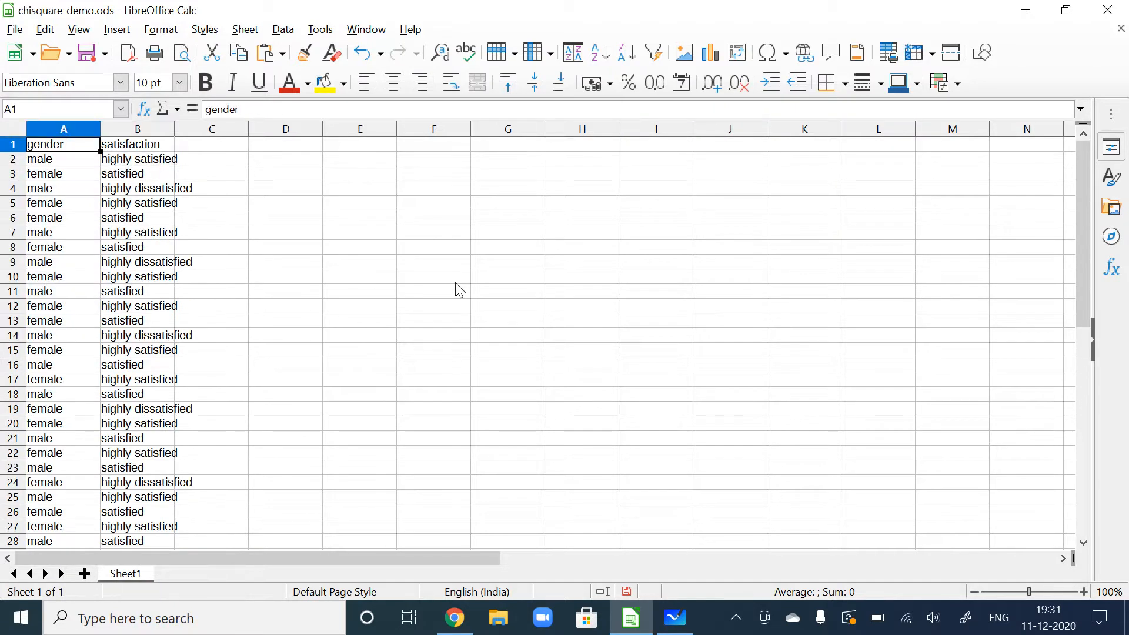
Step: Start a new pivot table using the current selection of gender and satisfaction data as its source
click(284, 30)
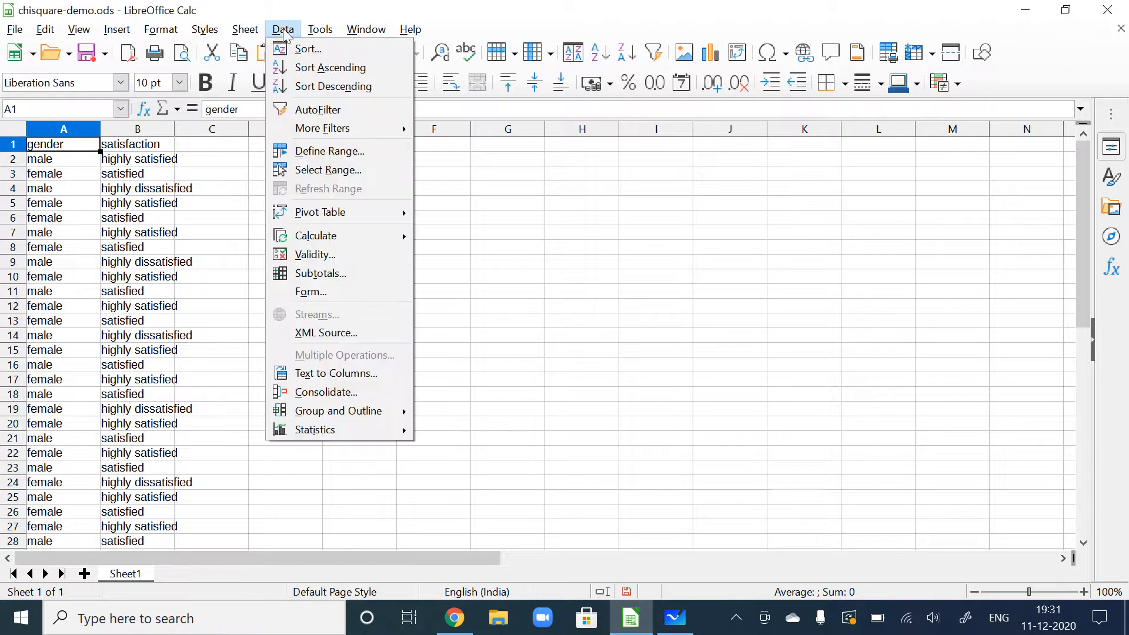
mouse_move(351, 215)
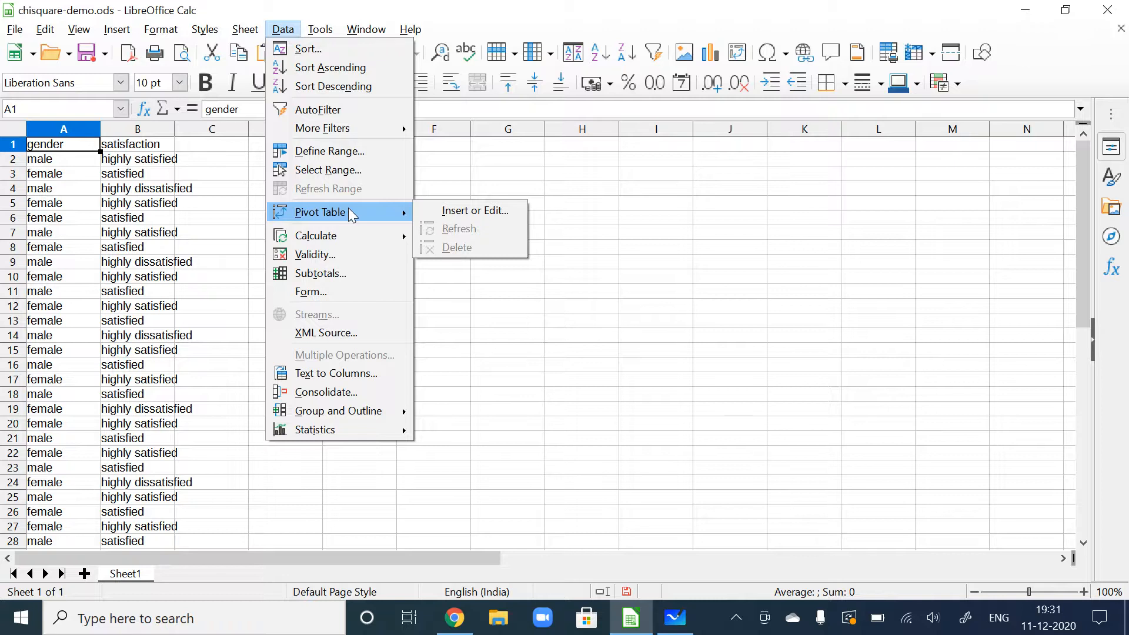
click(505, 211)
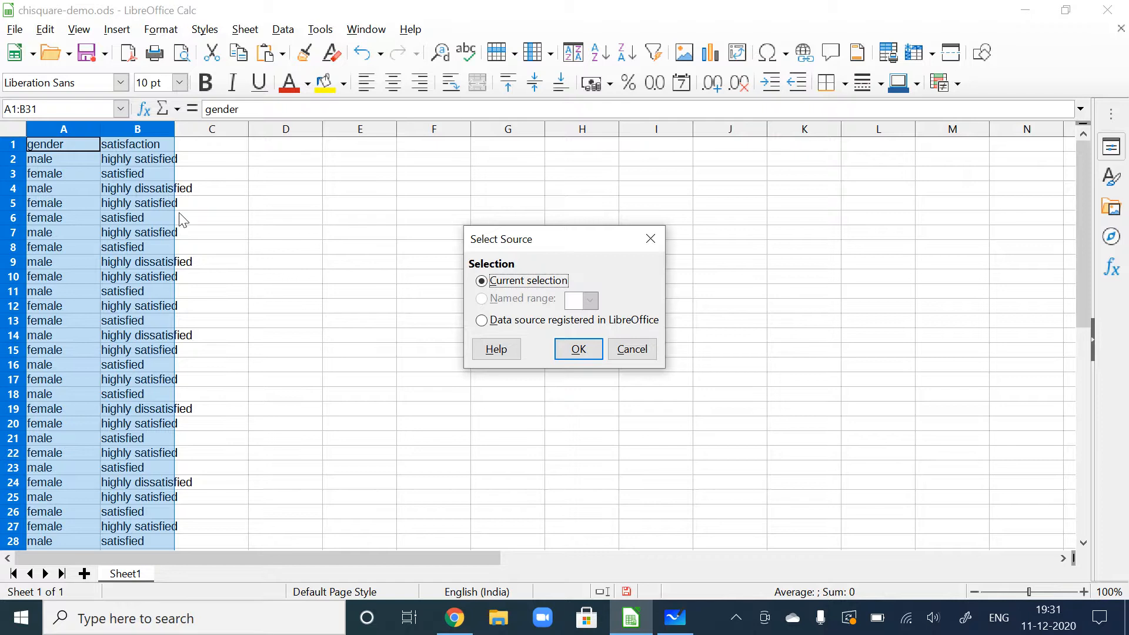
click(578, 351)
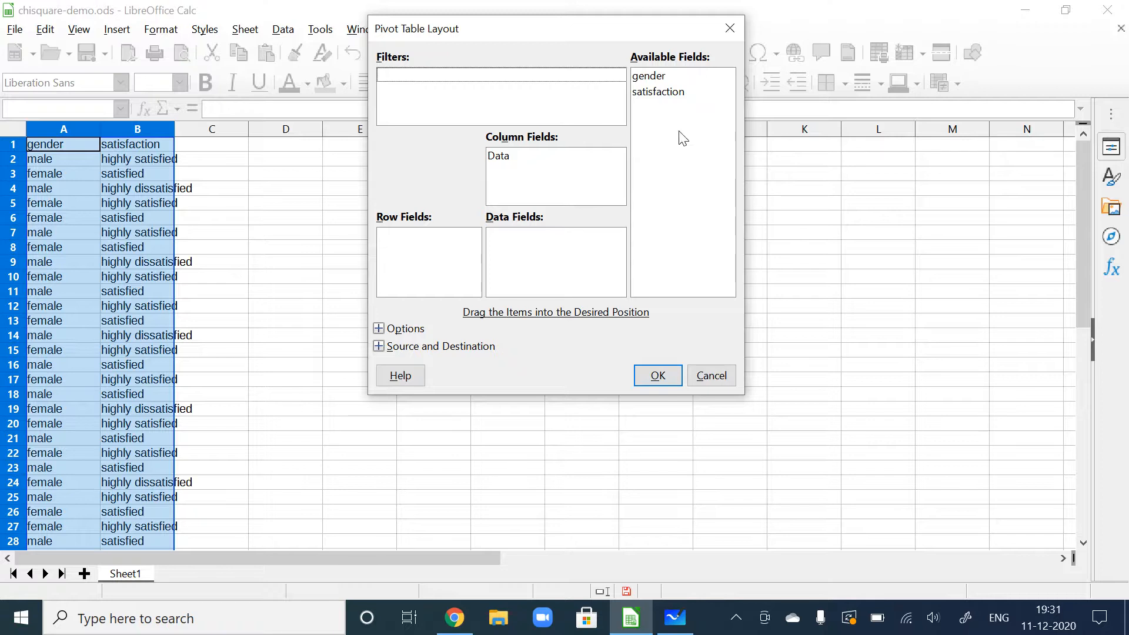
Step: Lay out the pivot table with gender as row field, satisfaction as column field and gender as data field
click(652, 93)
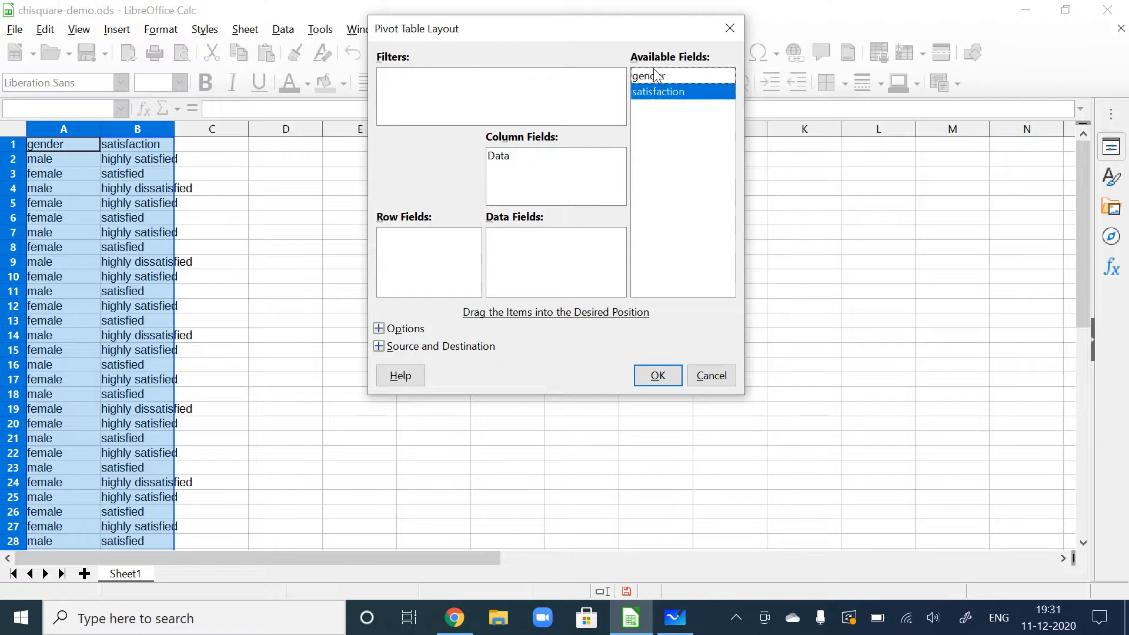
drag(650, 77, 405, 265)
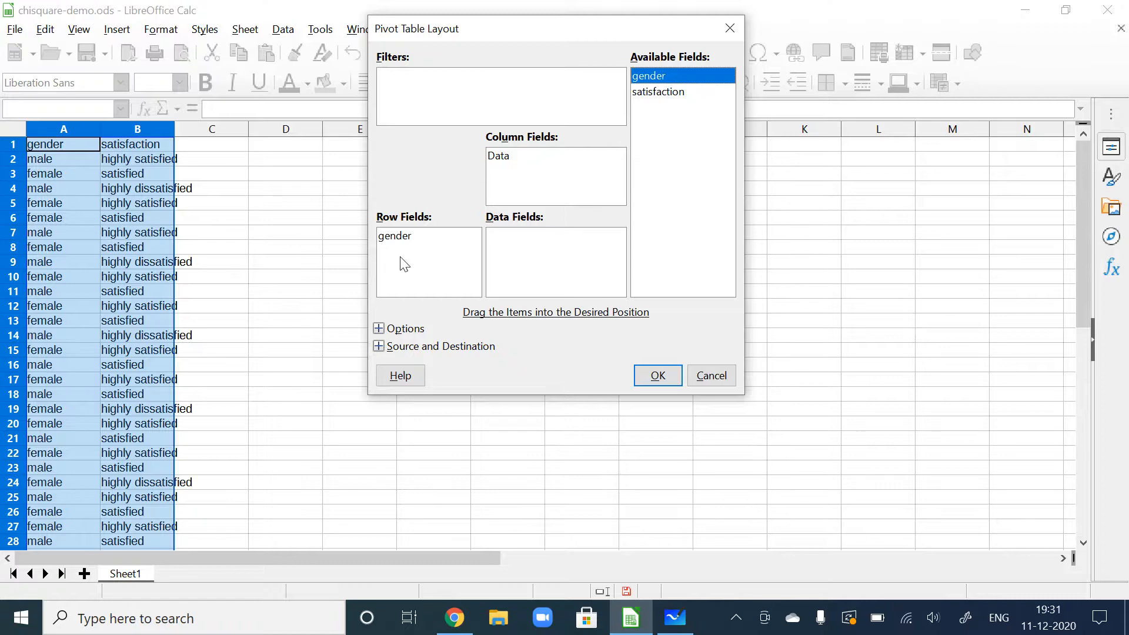
drag(676, 92, 509, 183)
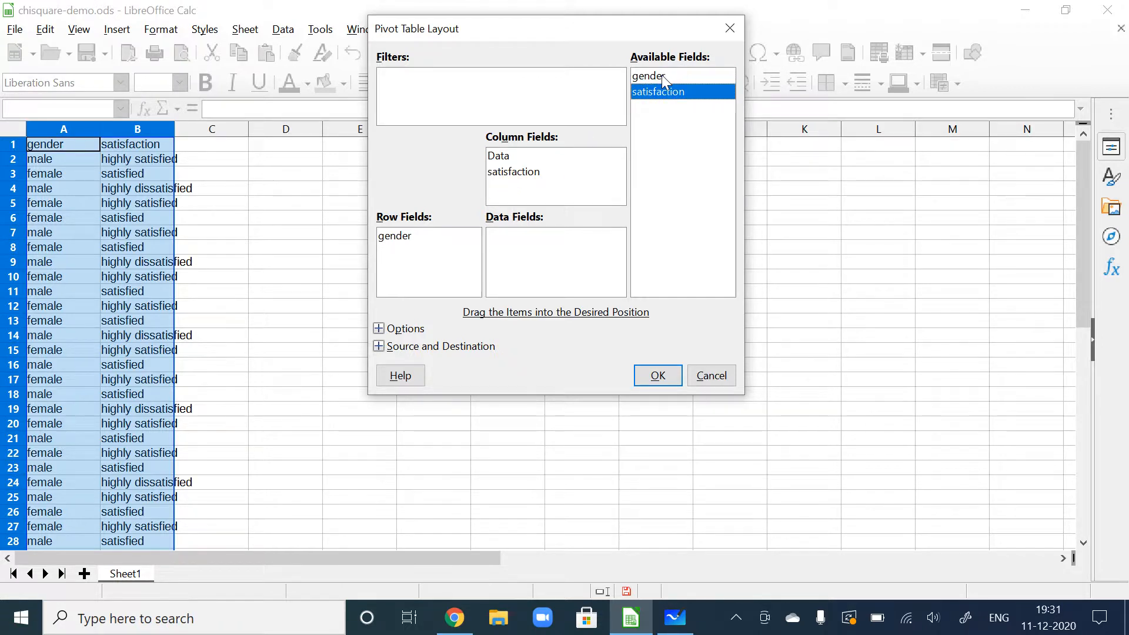
drag(662, 75, 542, 262)
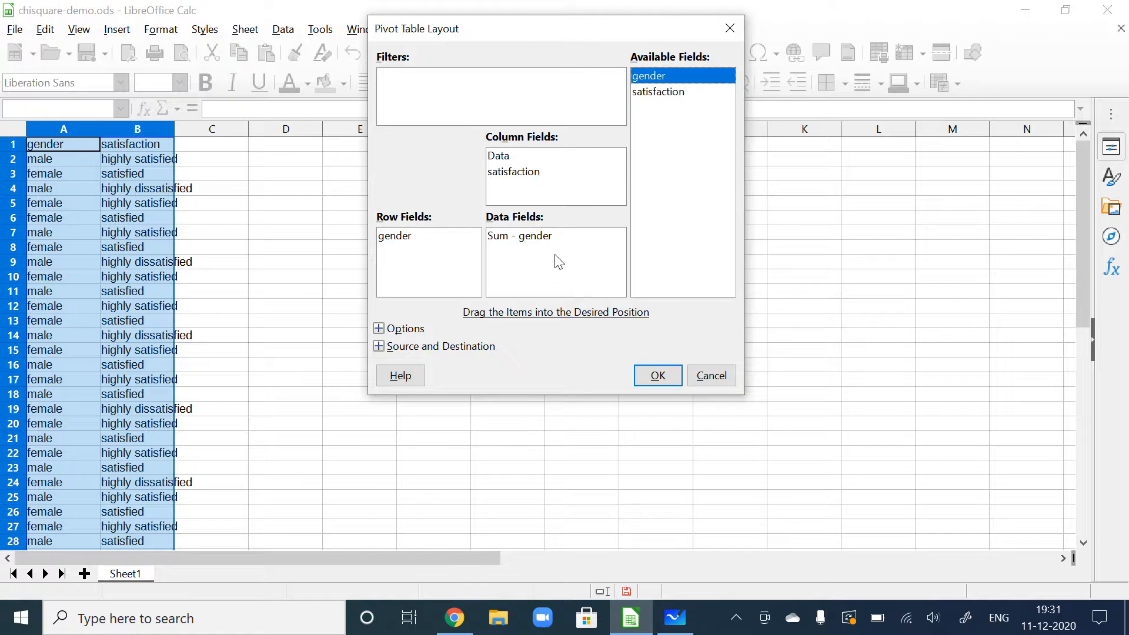
Step: Change the gender data field's function to Count and create the pivot table
double_click(513, 241)
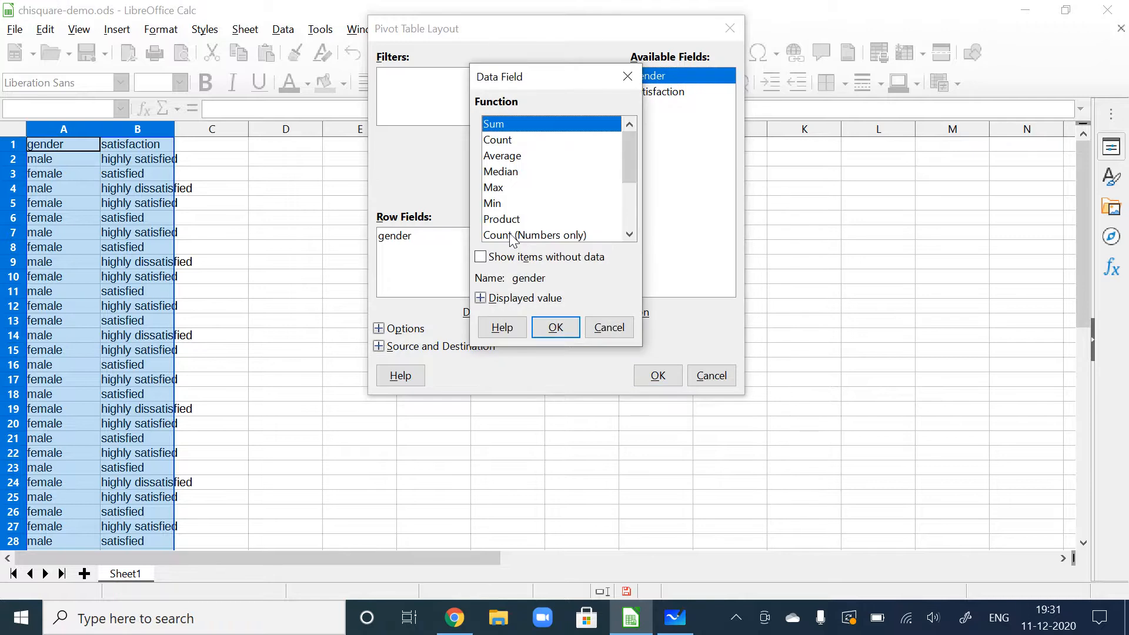
click(499, 141)
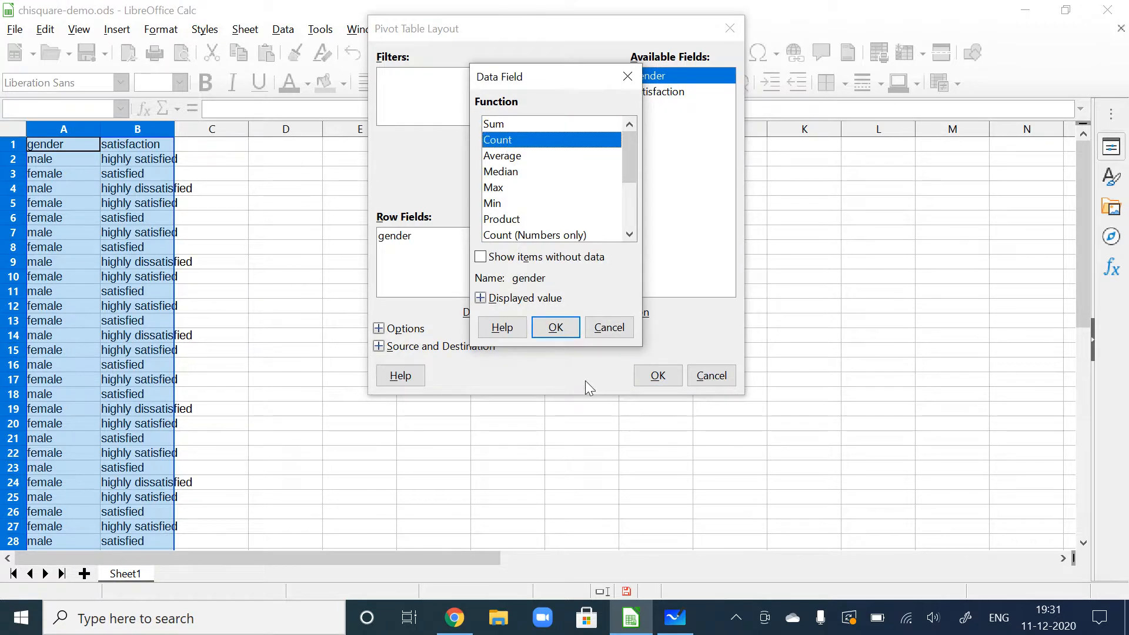
click(556, 327)
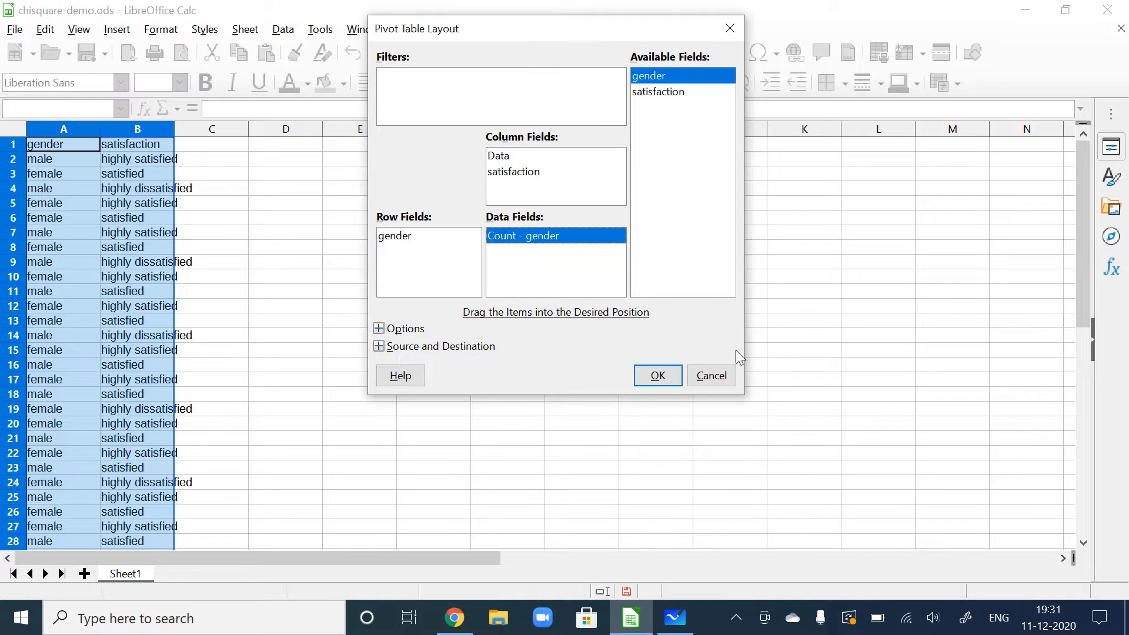
click(658, 375)
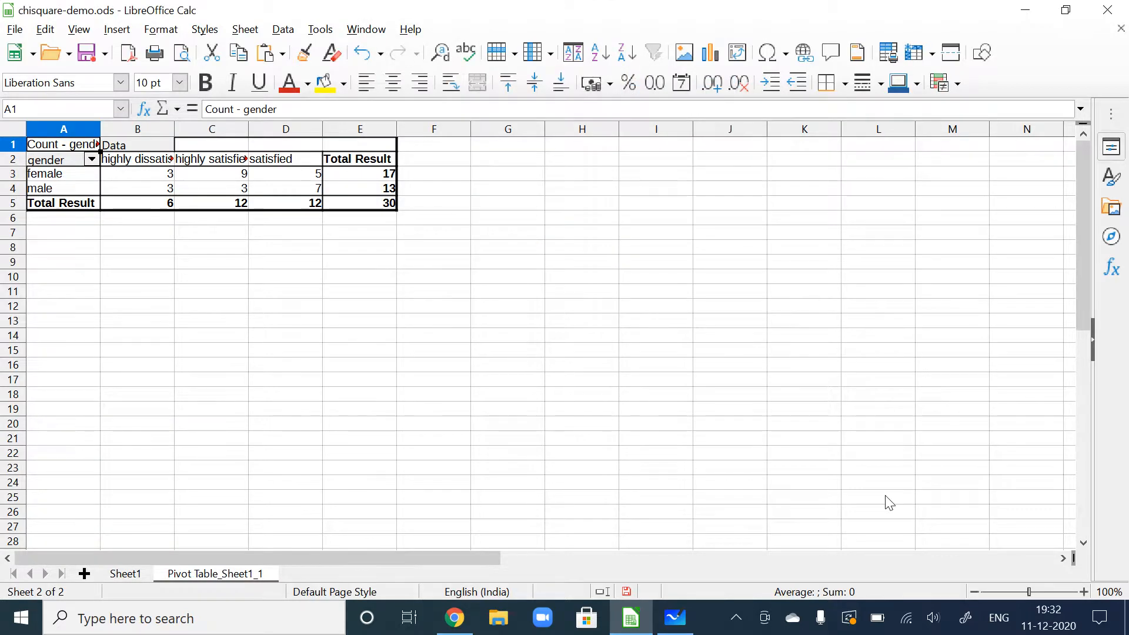
Step: Copy the pivot table range A2:E5, including its headings and totals
key(Down)
key(shift+ctrl+Right)
key(shift+ctrl+Down)
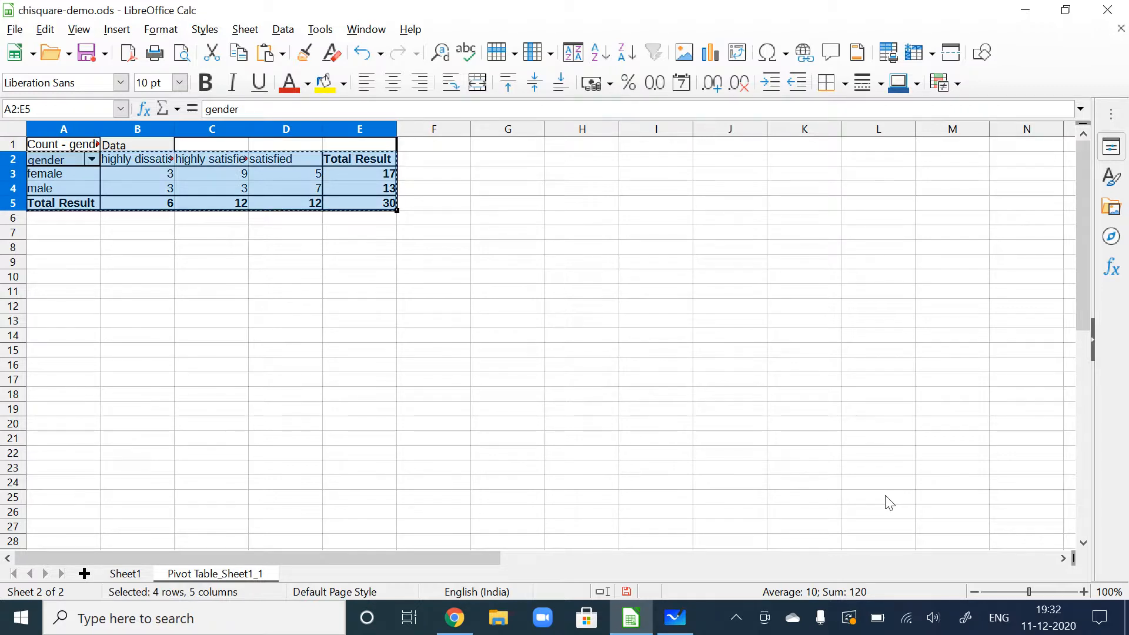
Step: Paste the copied table as unformatted text at cell A8, accepting the default text import settings
key(Down)
key(Down)
key(Down)
key(Down)
key(Down)
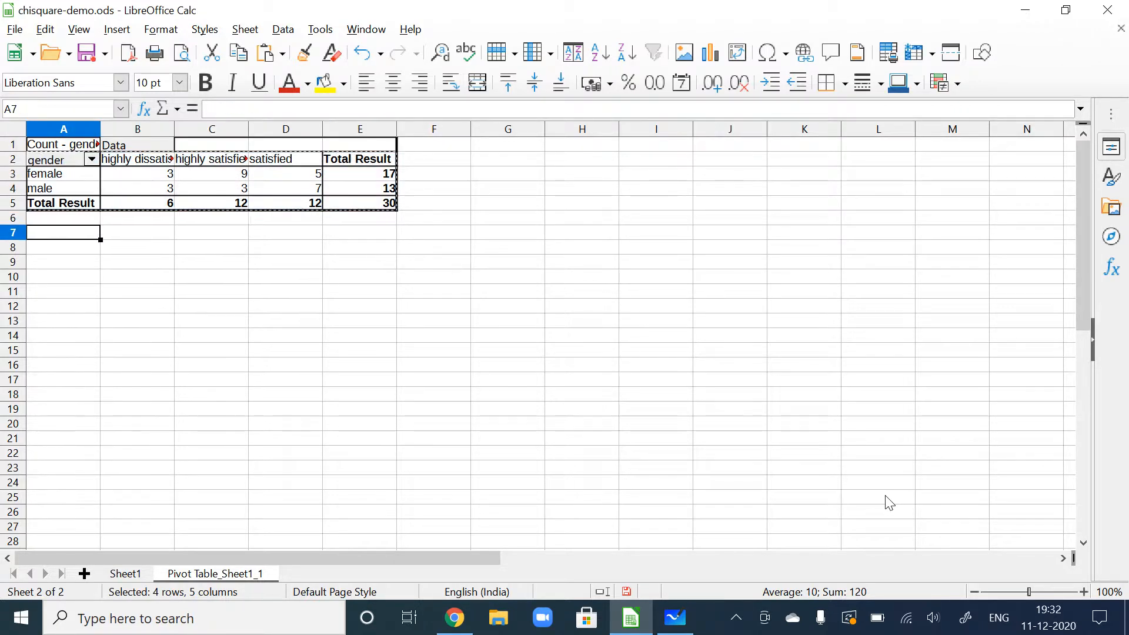
key(Down)
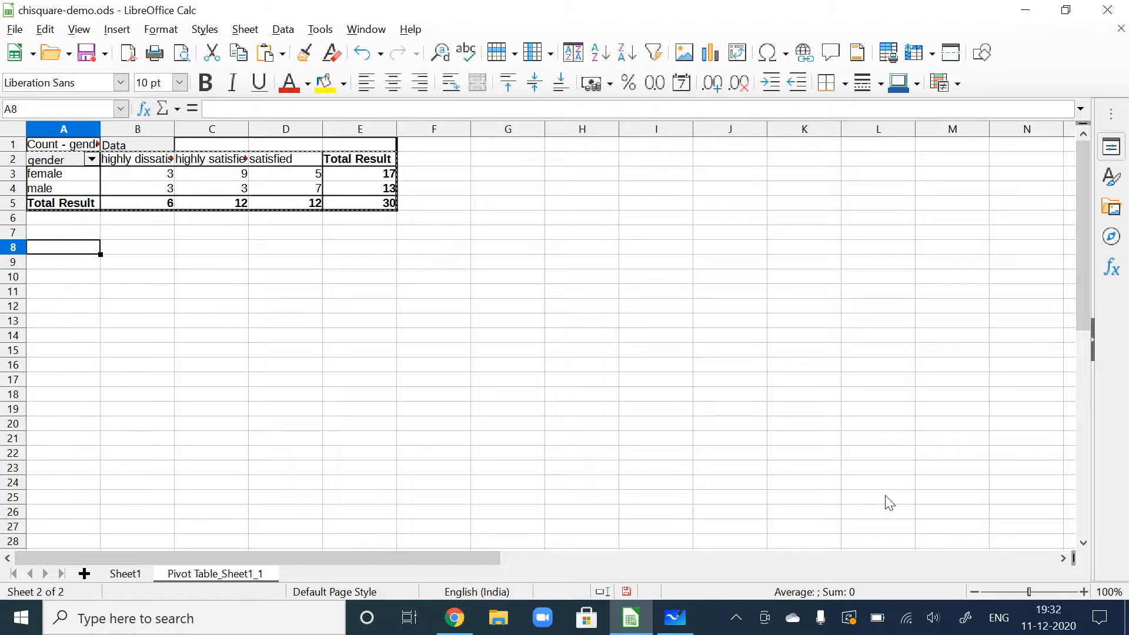
key(shift+F10)
key(Down)
key(Down)
key(Down)
key(Down)
key(Right)
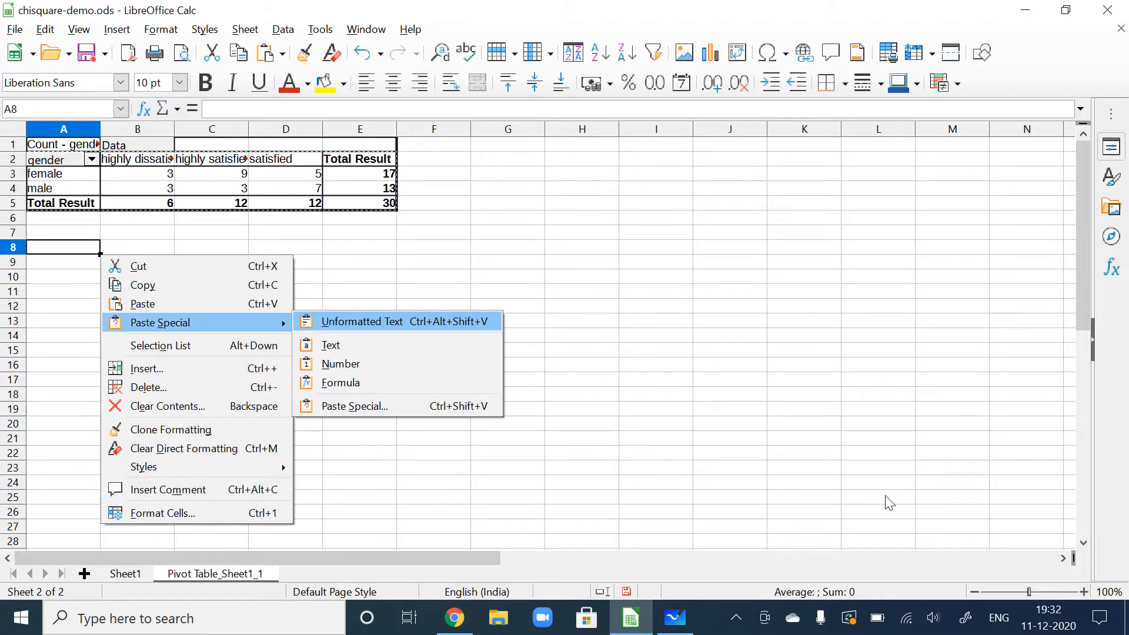
key(Return)
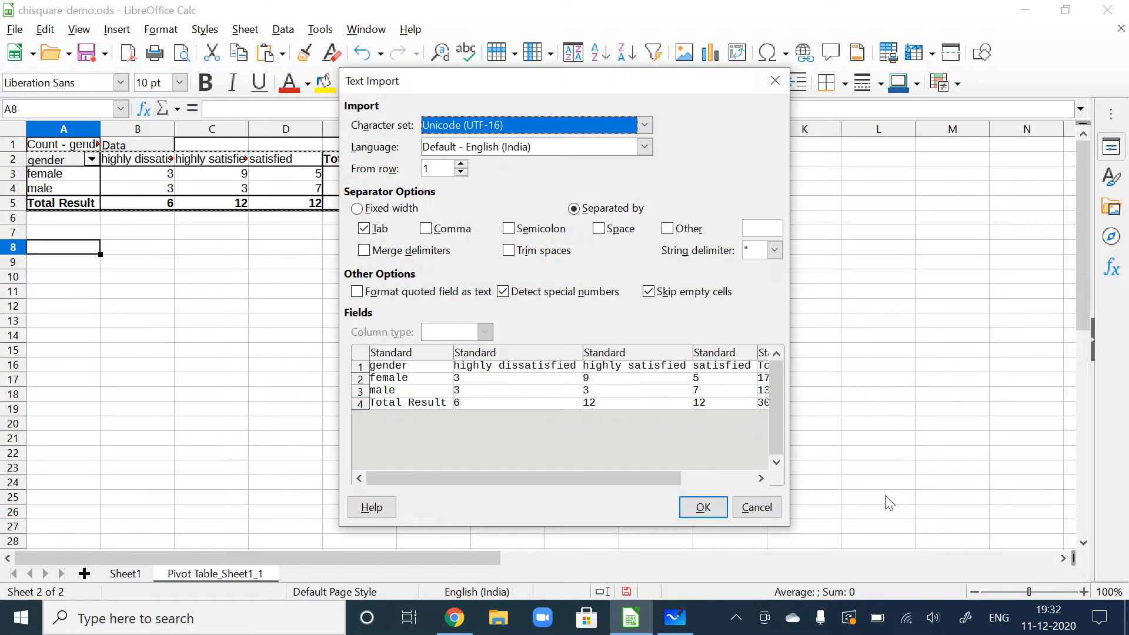
key(Return)
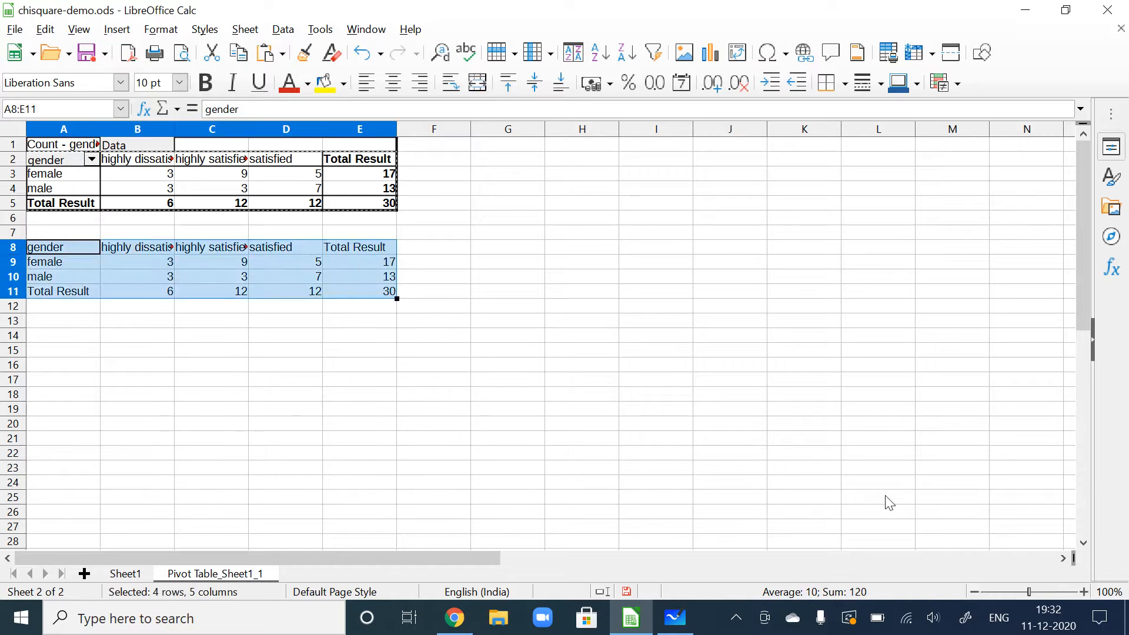
key(Right)
key(Left)
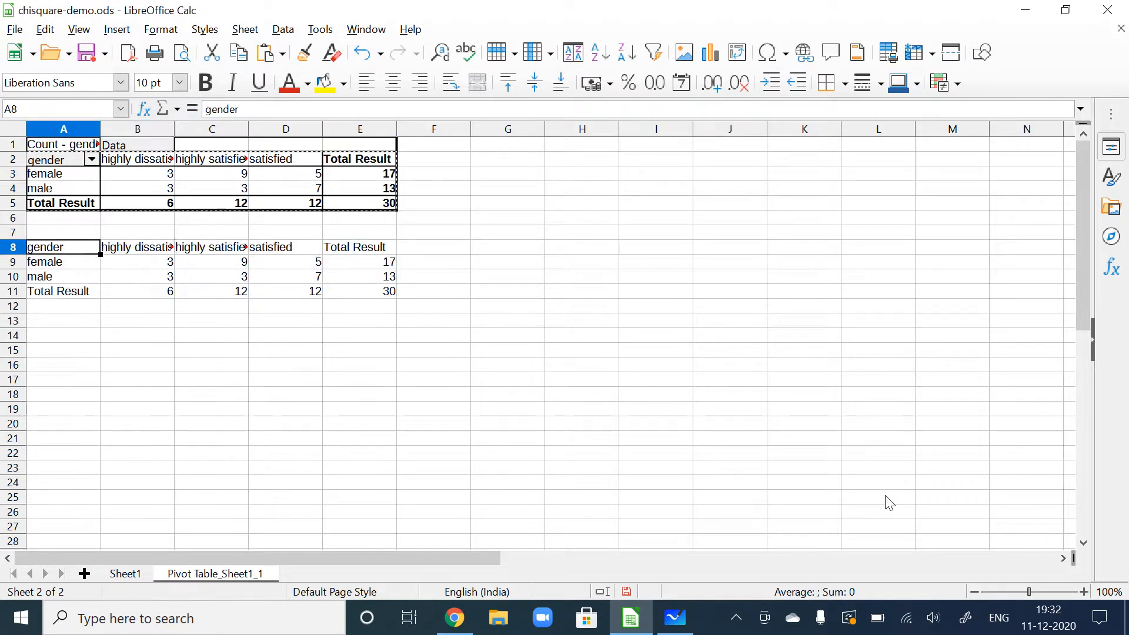
Step: Examine the pasted contingency table A8:E11, comparing the female and male counts across the satisfaction columns
key(ctrl+shift+End)
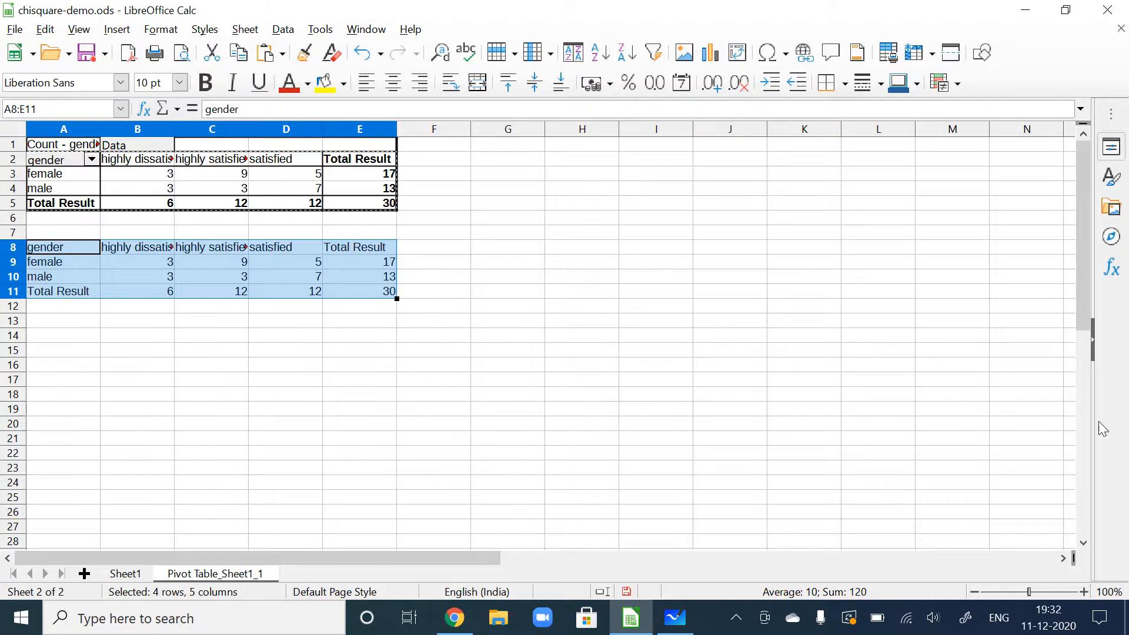
click(234, 260)
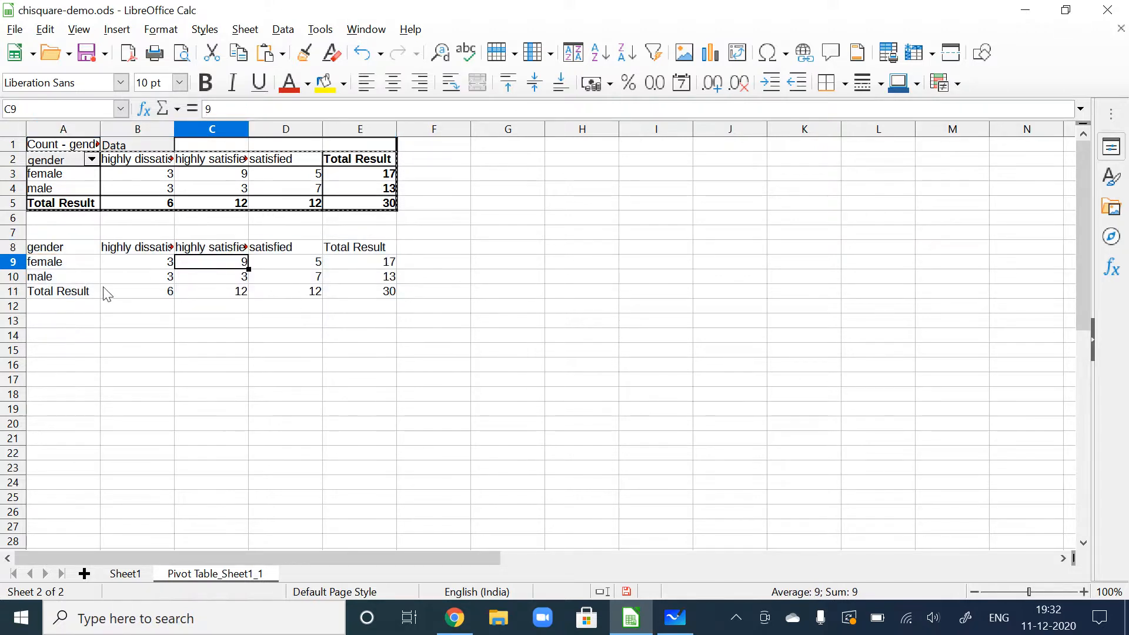
click(223, 250)
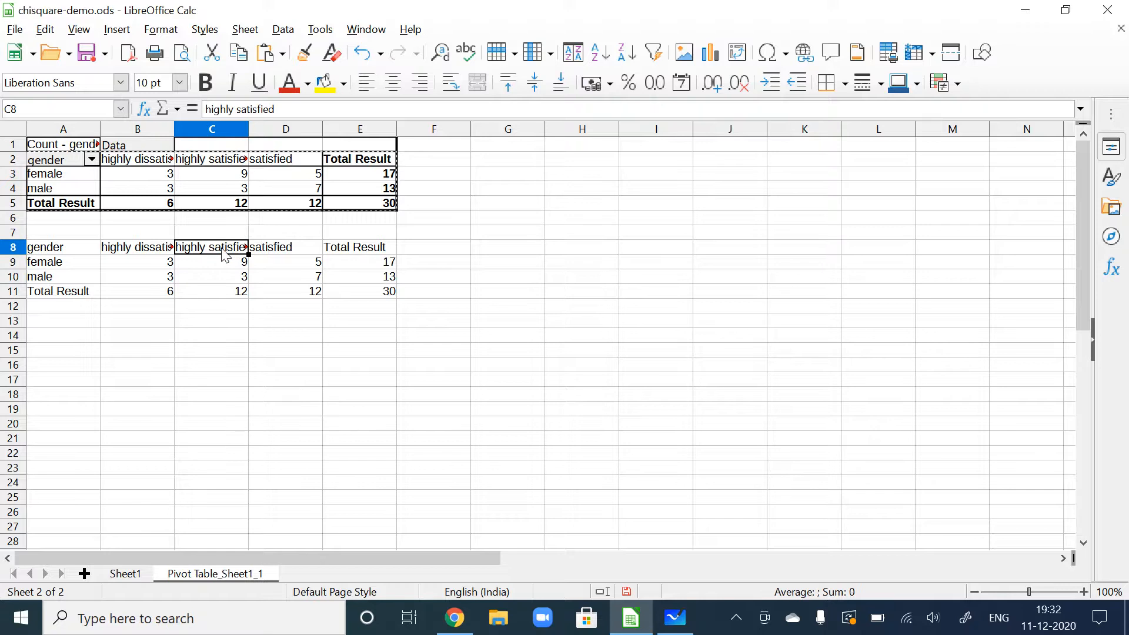
click(299, 276)
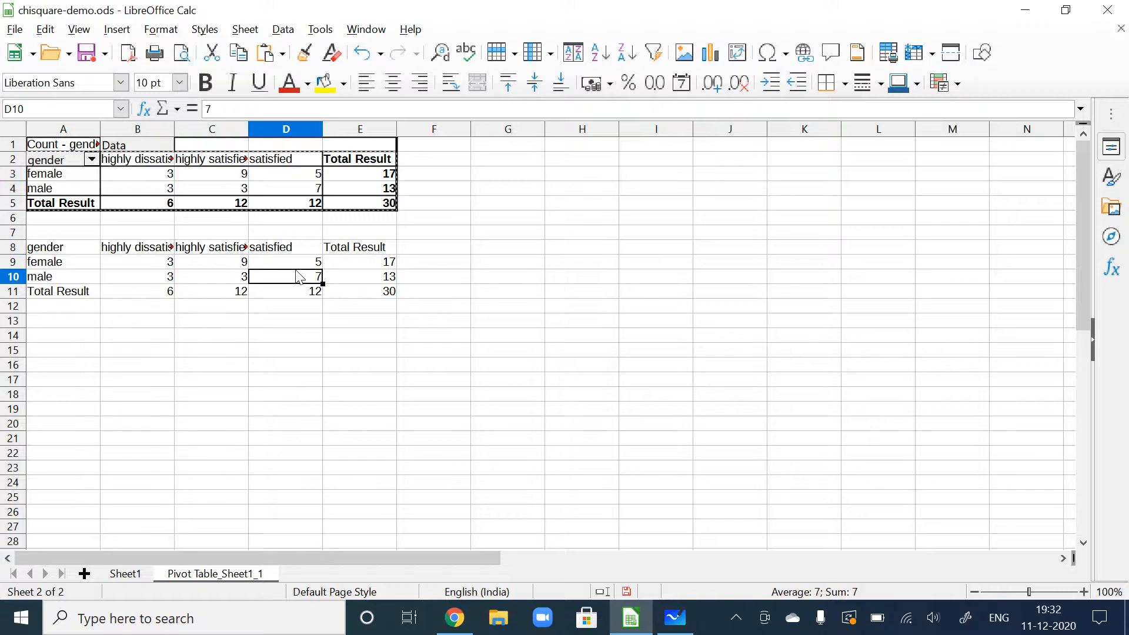
click(298, 247)
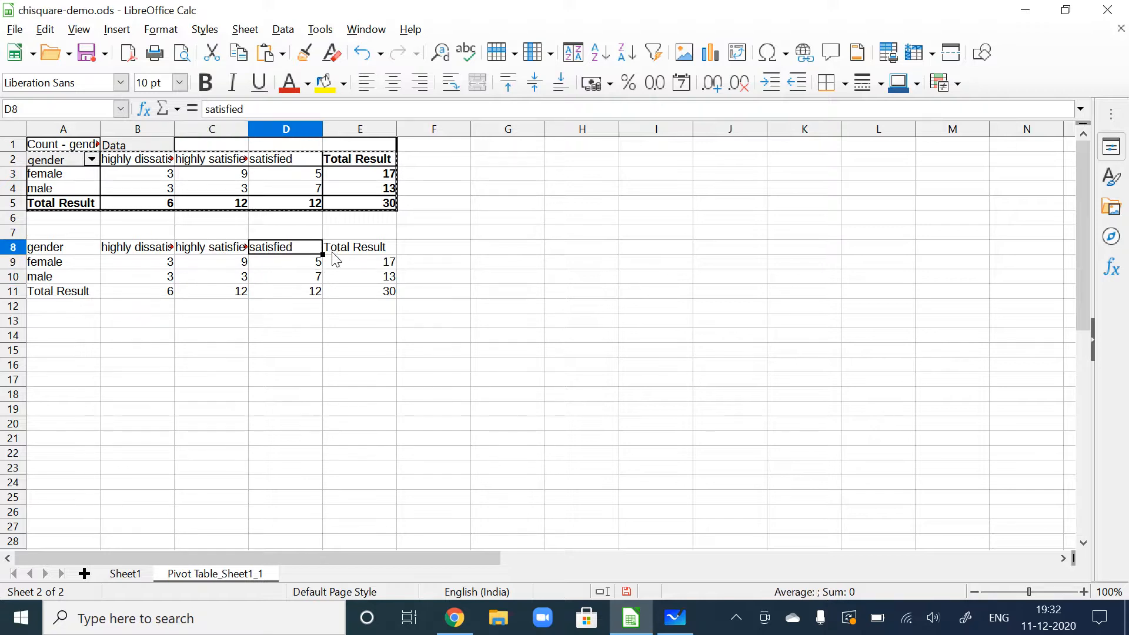
click(246, 263)
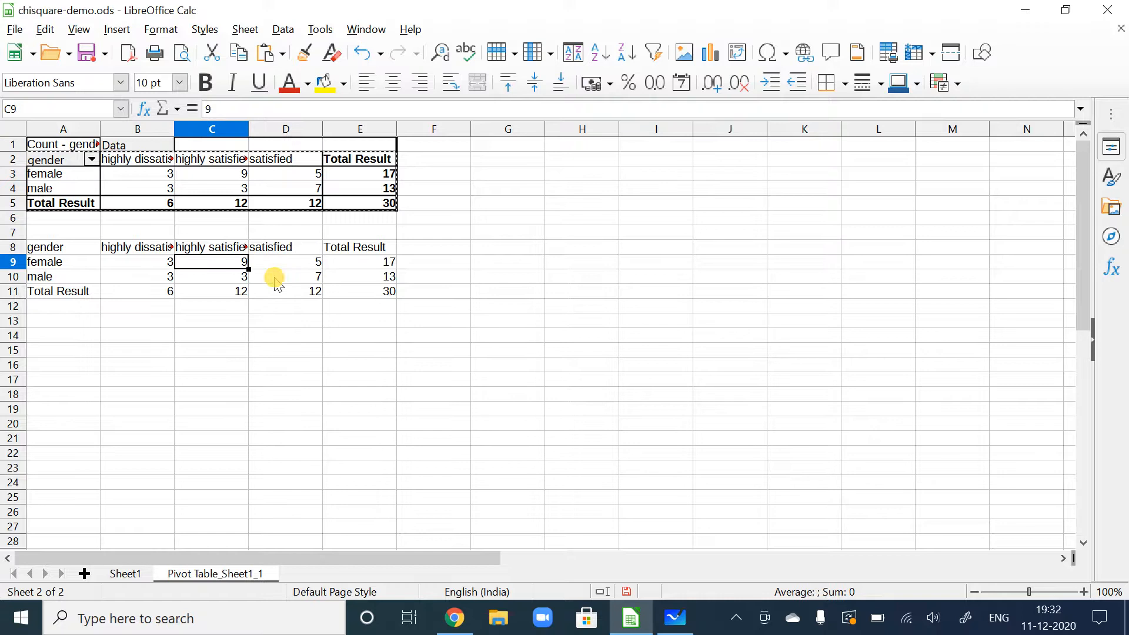
click(298, 279)
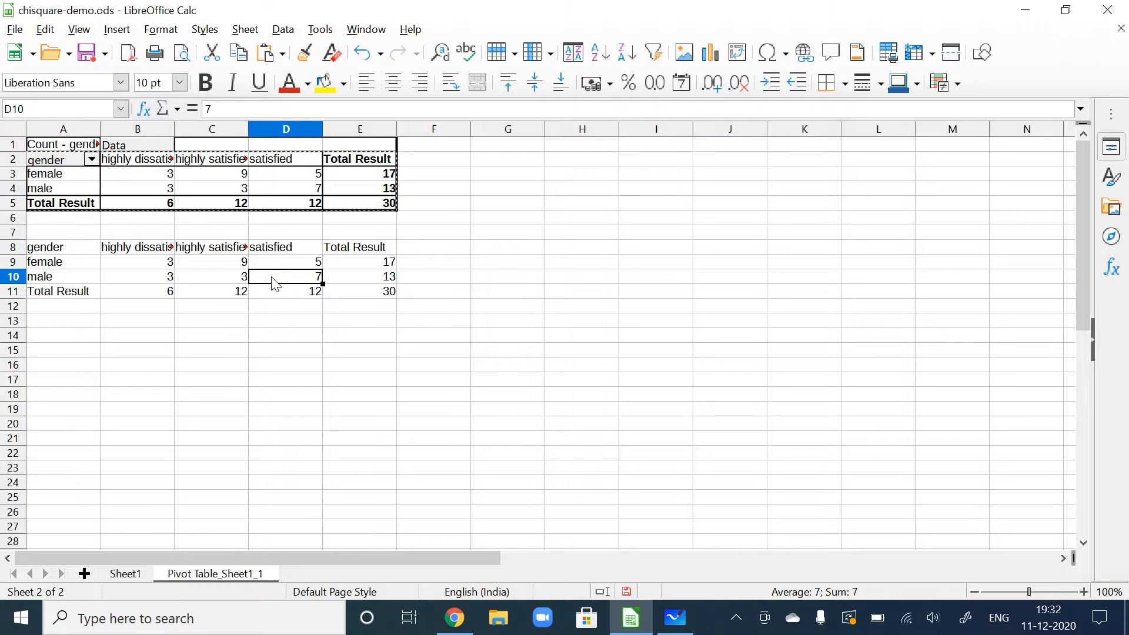
click(240, 267)
click(310, 287)
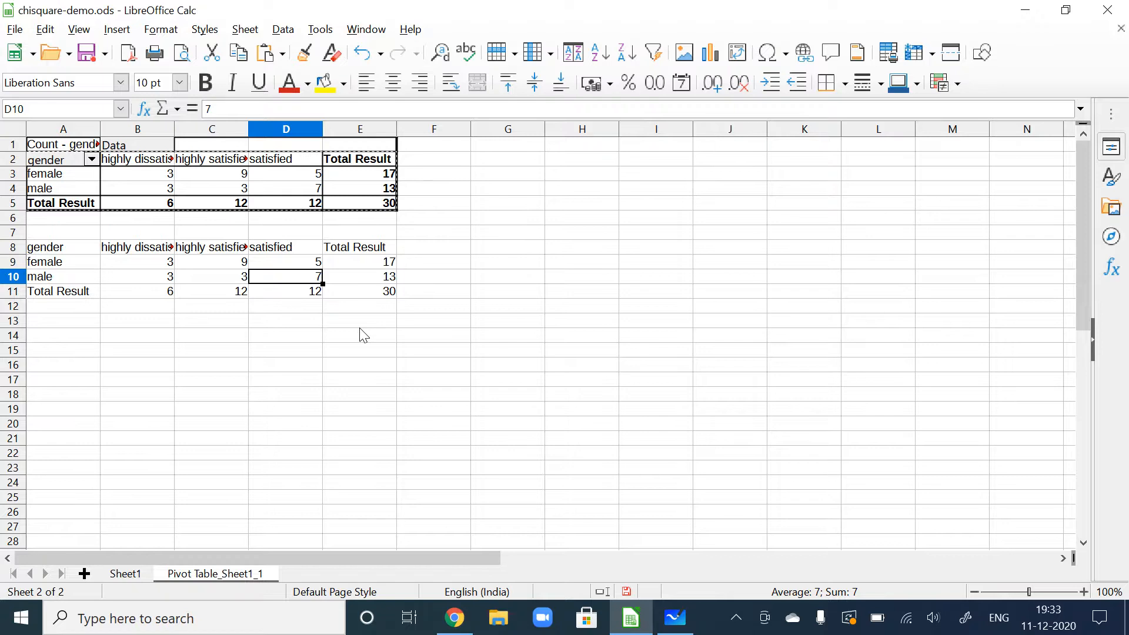
click(155, 321)
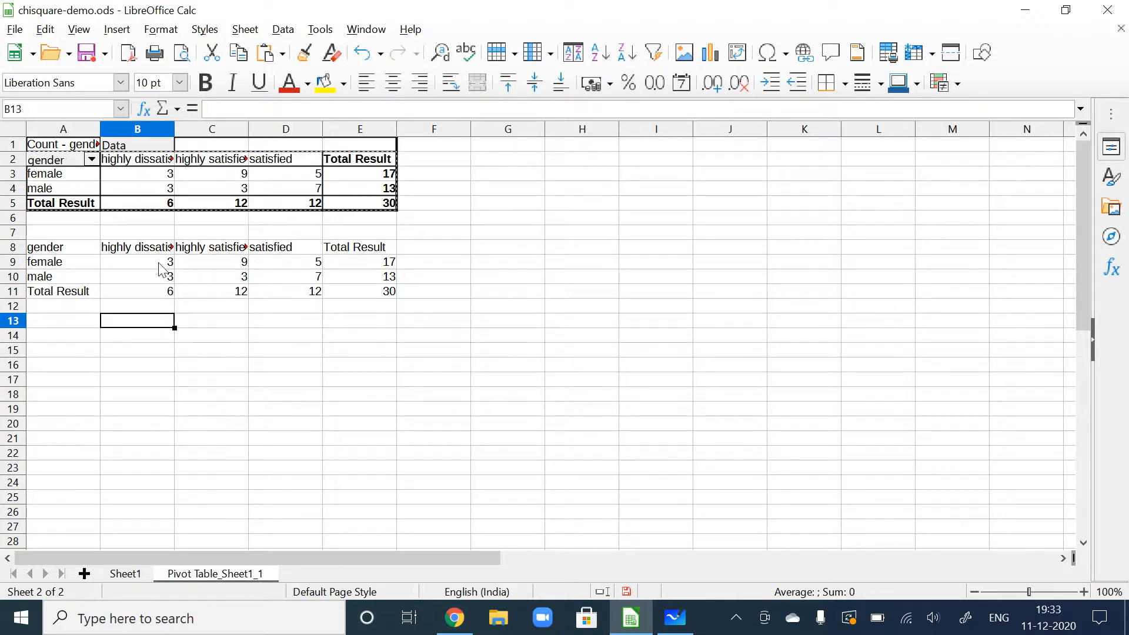
drag(166, 263, 274, 275)
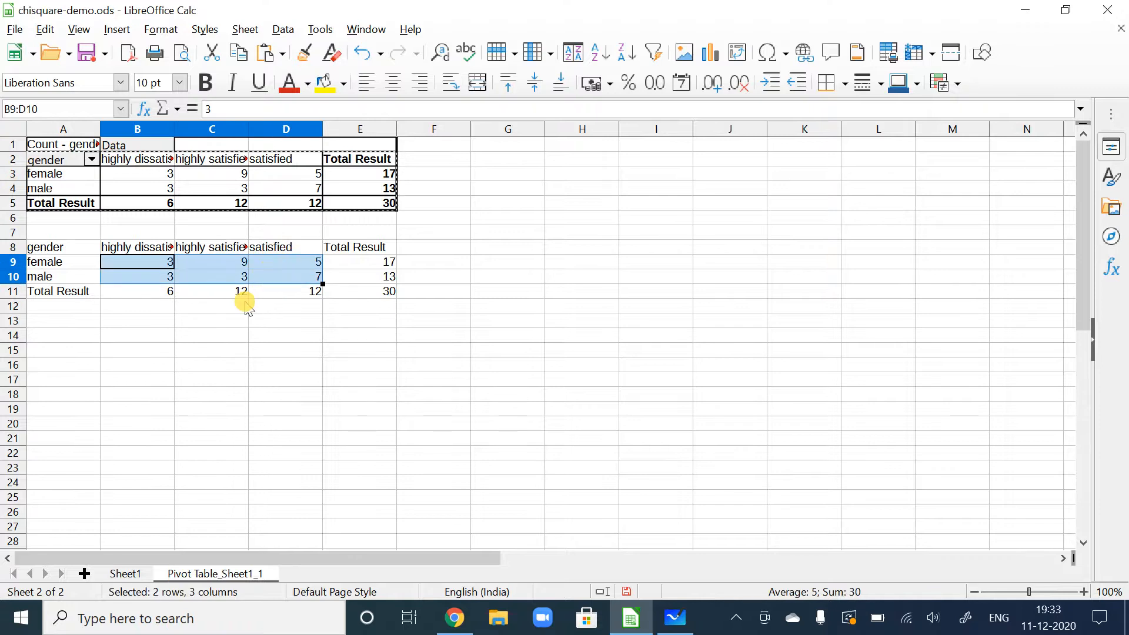
click(159, 262)
Step: Enter the expected-count formula =B11*E9/E11 for highly dissatisfied females in cell B13
click(156, 324)
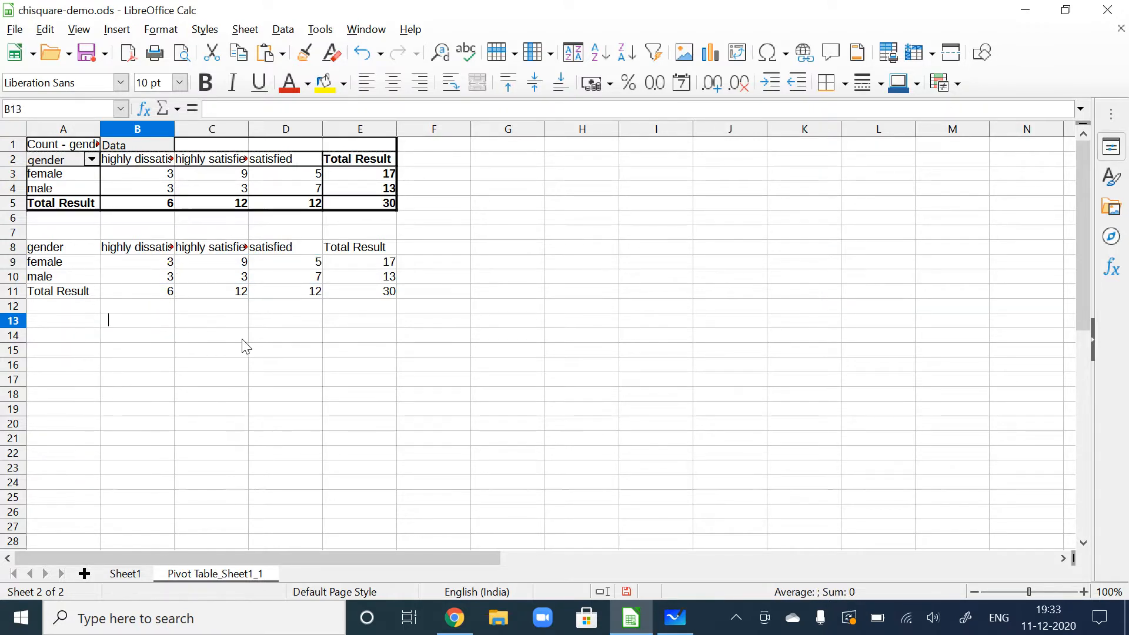
text(=)
key(Up)
key(Up)
key(Up)
key(Up)
key(Up)
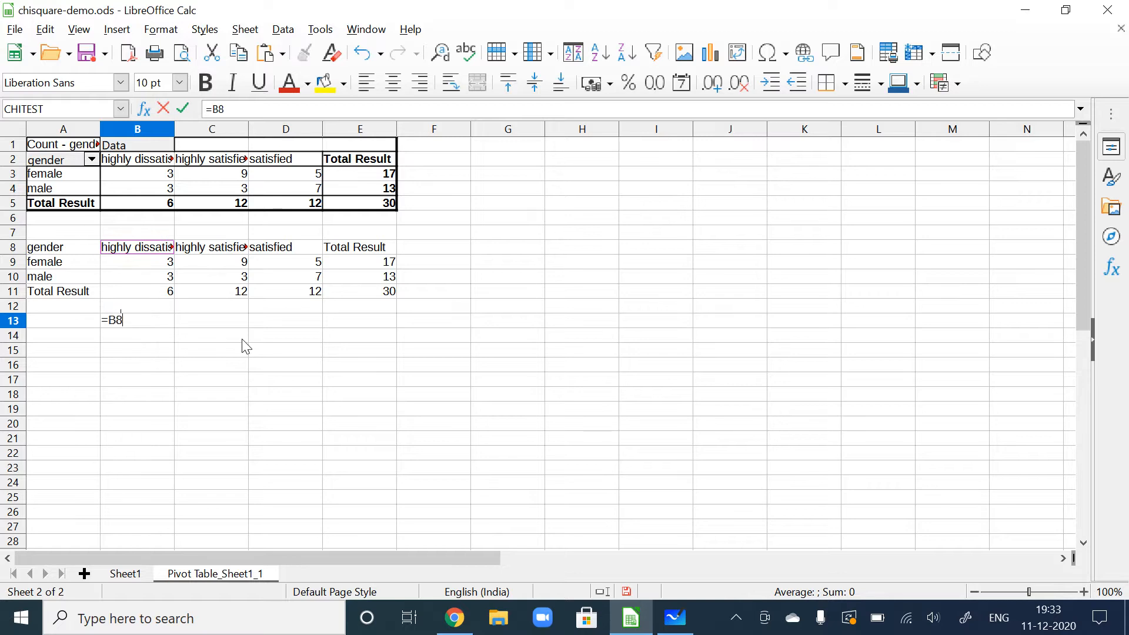
key(Down)
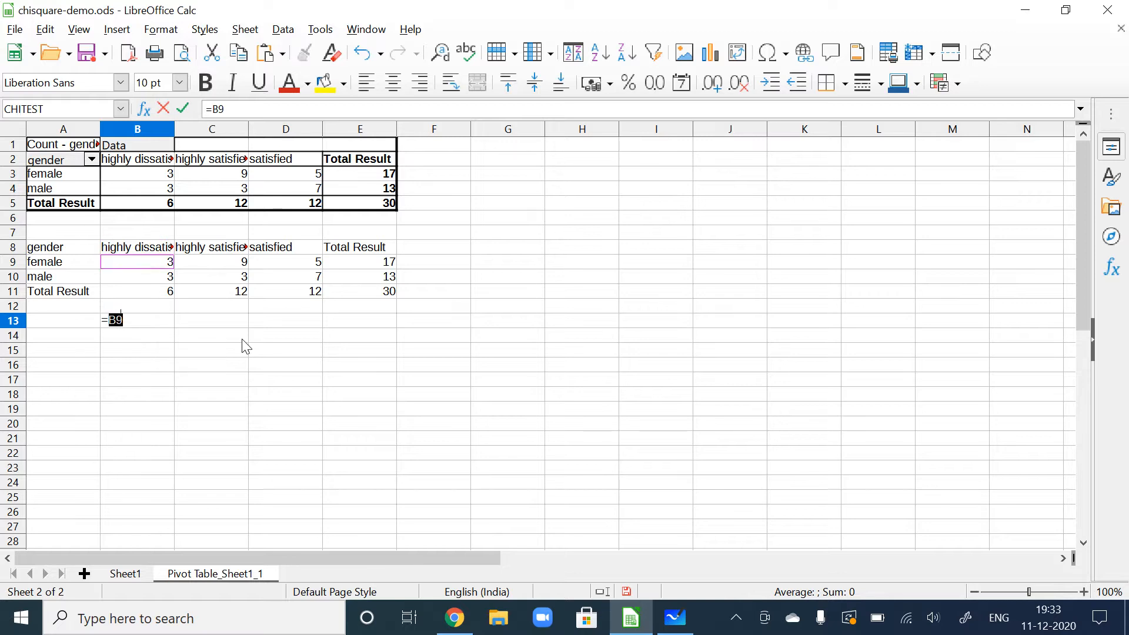
key(Down)
key(Down)
key(Down)
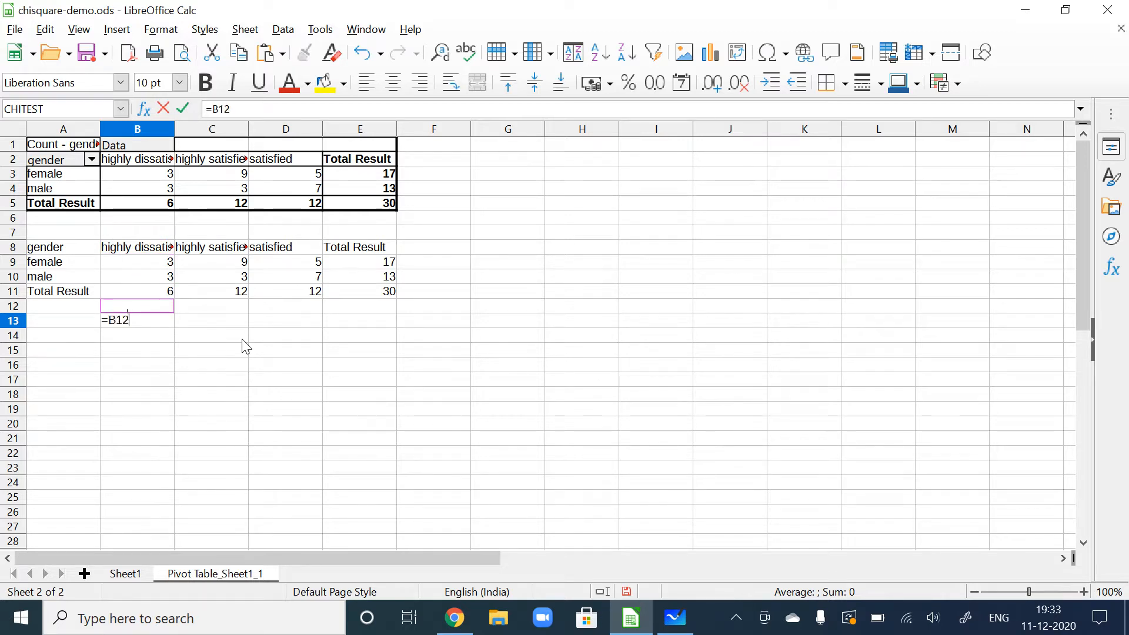
key(Up)
text(*)
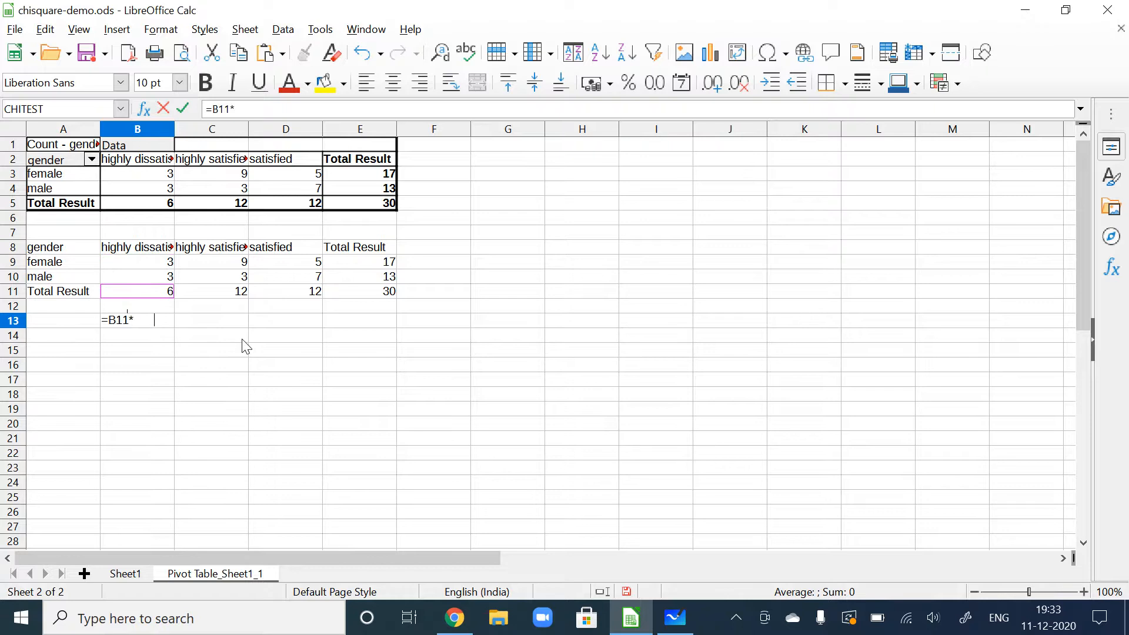
key(Up)
key(Up)
key(Up)
key(Up)
key(Right)
key(Right)
key(Right)
key(Right)
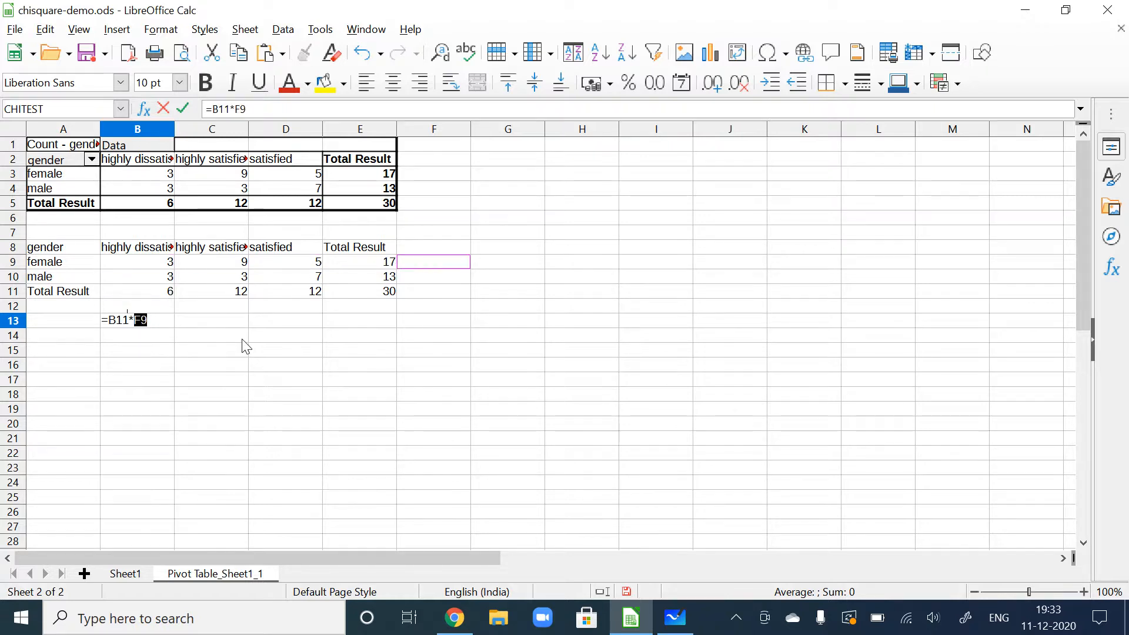
key(Left)
text(/)
key(Right)
key(Left)
key(Down)
key(Down)
key(Return)
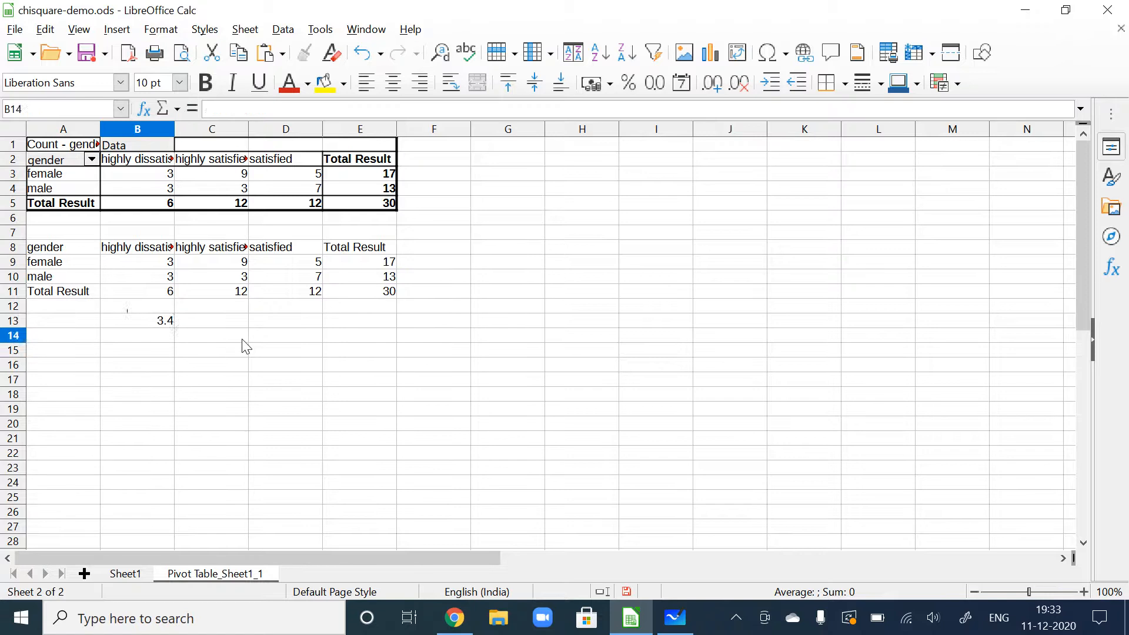
Step: Add parentheses around the multiplication in B13 so the formula reads =(B11*E9)/E11
key(Up)
key(F2)
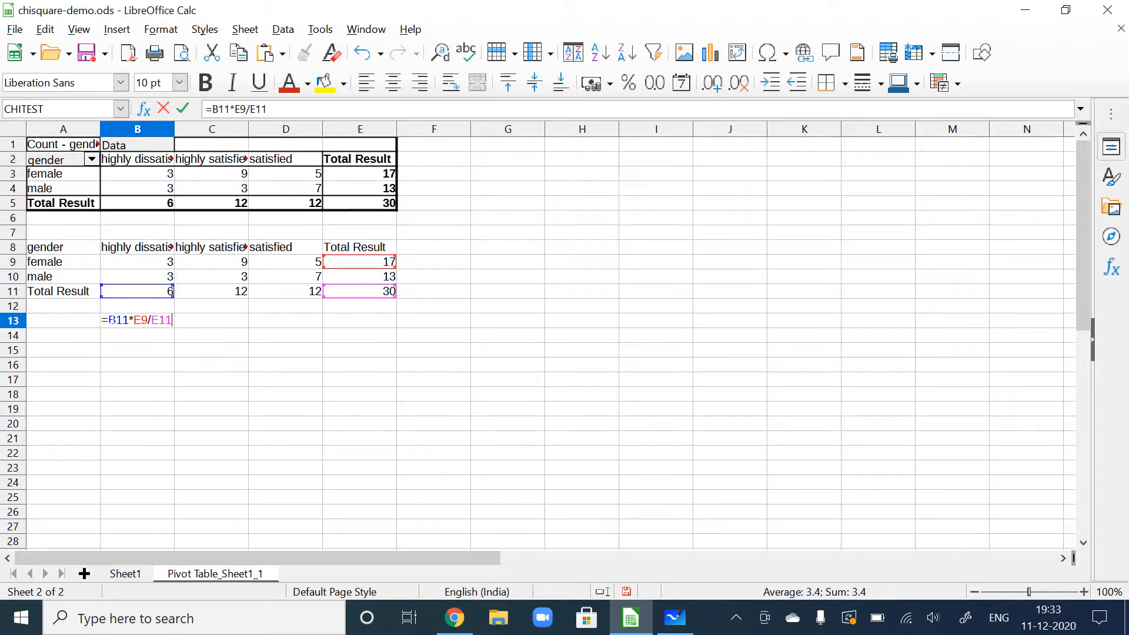
key(Home)
key(Right)
text(()
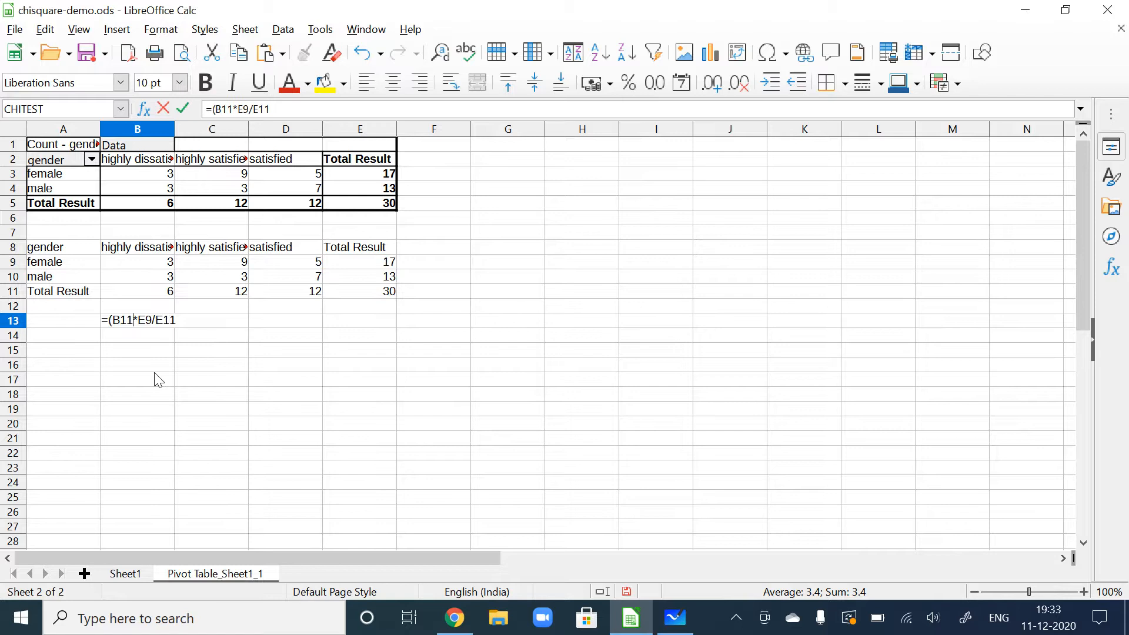
key(Right)
key(Right)
text())
key(Return)
key(Up)
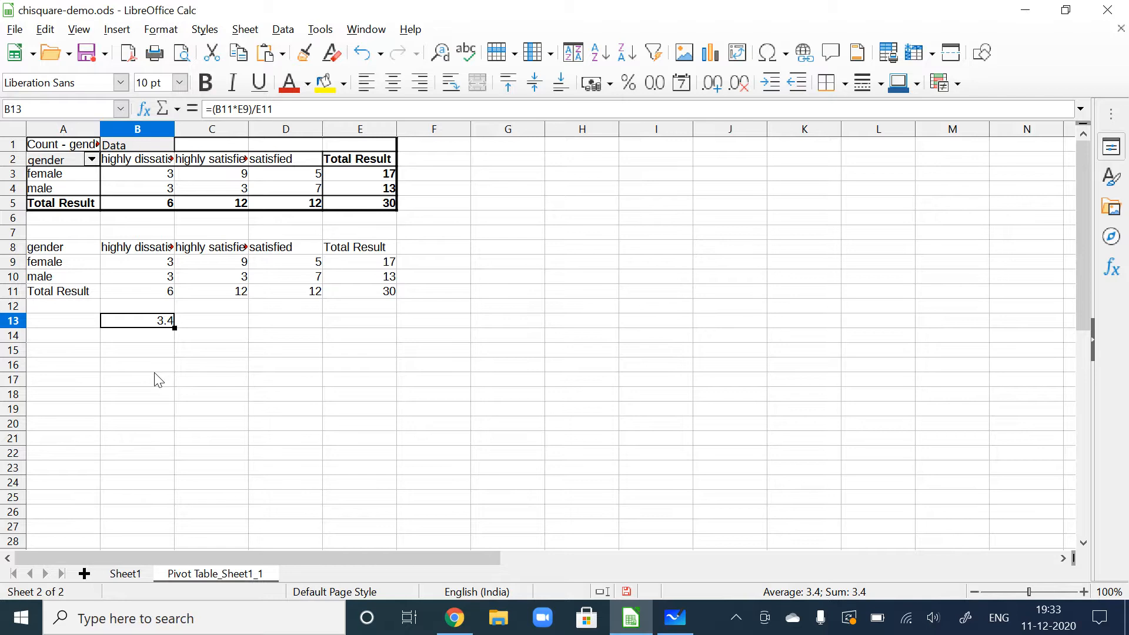
Step: Clear the formula in B13 and begin a new one there with the MMULT function
key(Delete)
text(=)
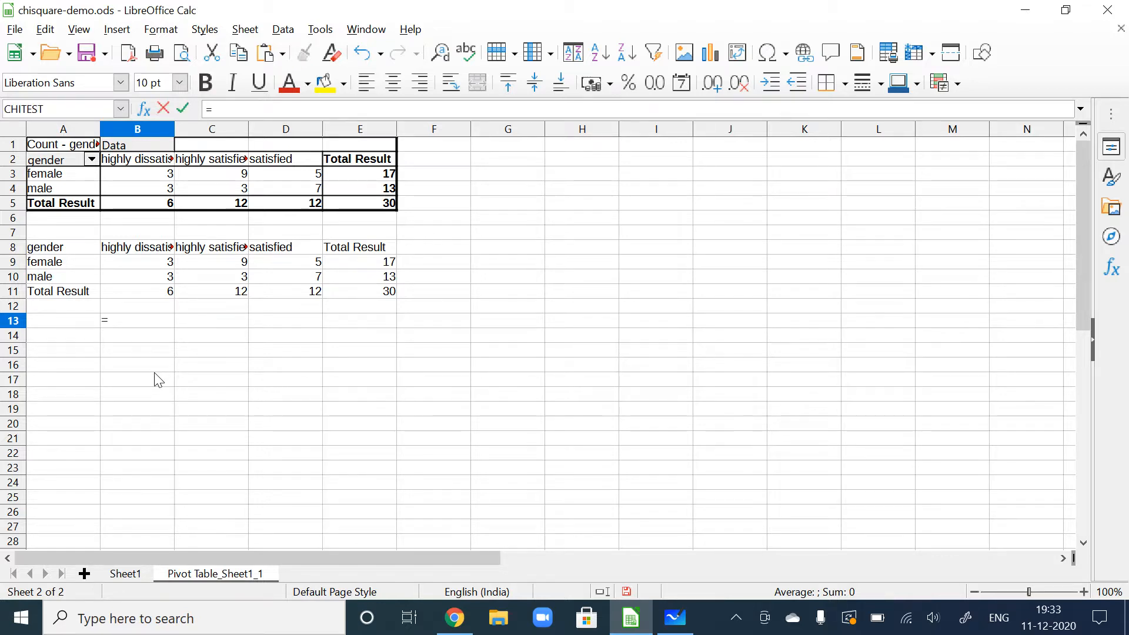
text(mu)
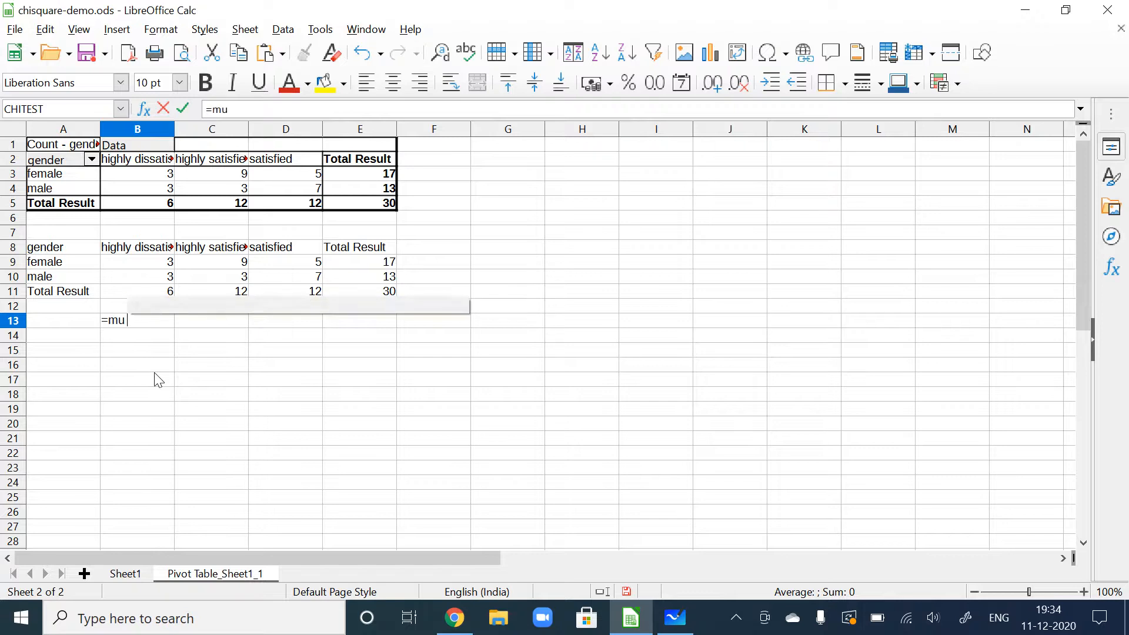
key(BackSpace)
text(mul)
key(BackSpace)
key(BackSpace)
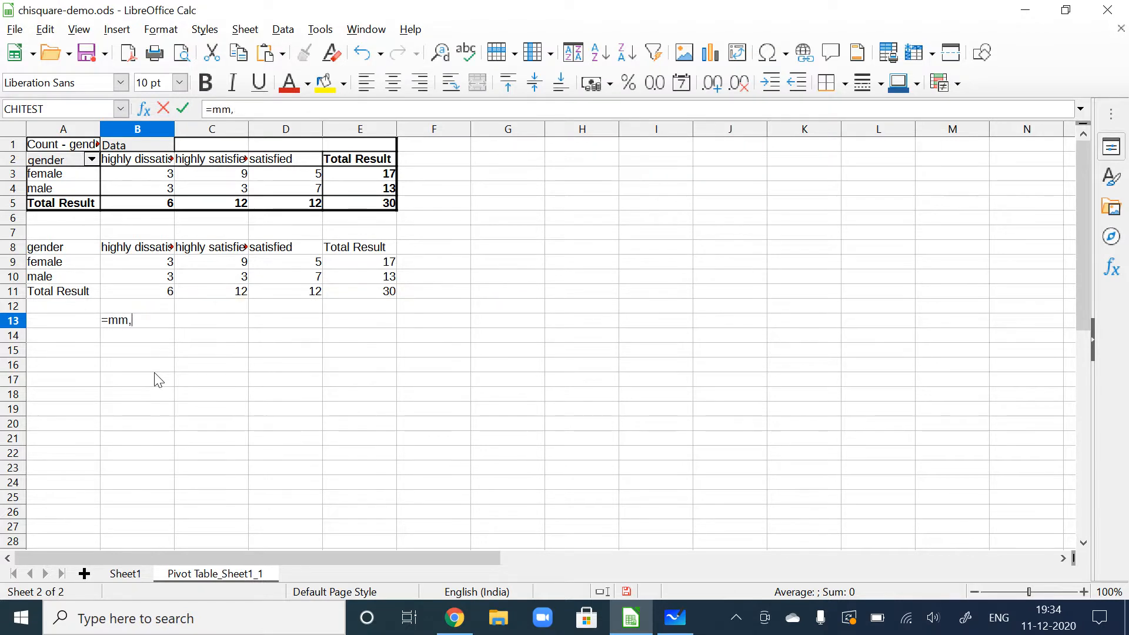
text(ul)
key(Return)
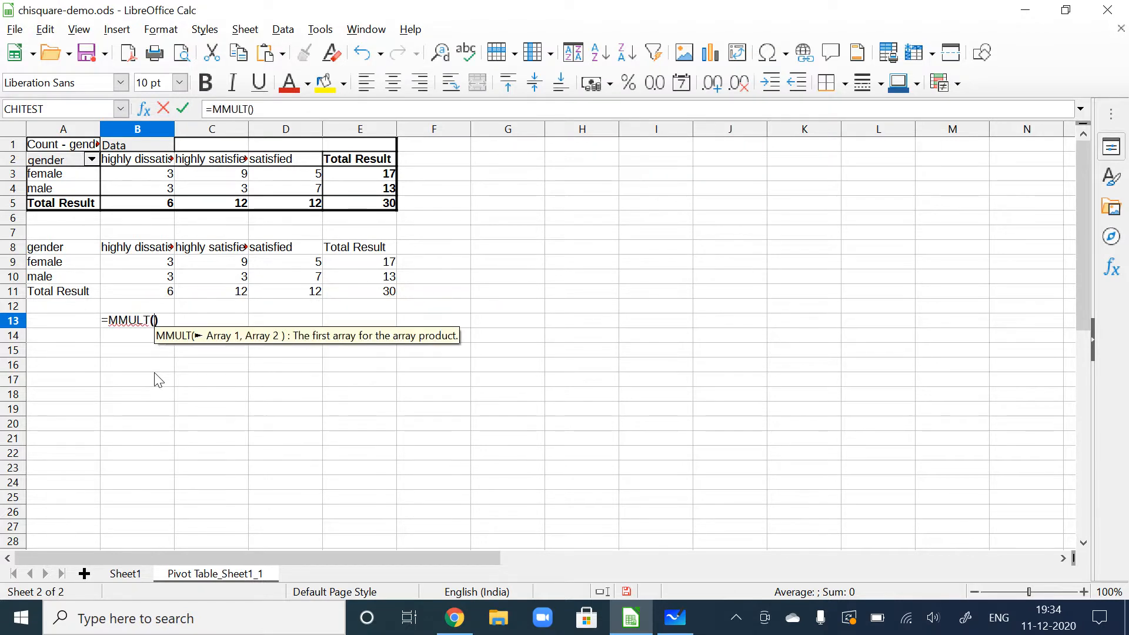
Step: Set the row totals E9:E10 as the first array of the MMULT function
key(Up)
key(Up)
key(Up)
key(Up)
key(Up)
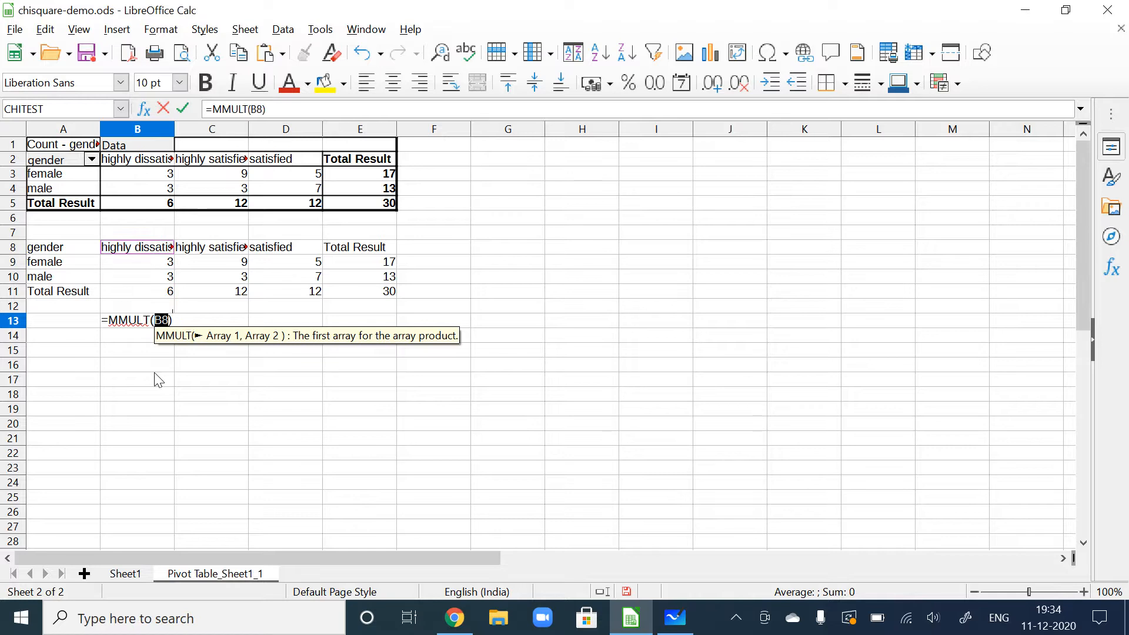
key(Right)
key(Right)
key(Right)
key(Down)
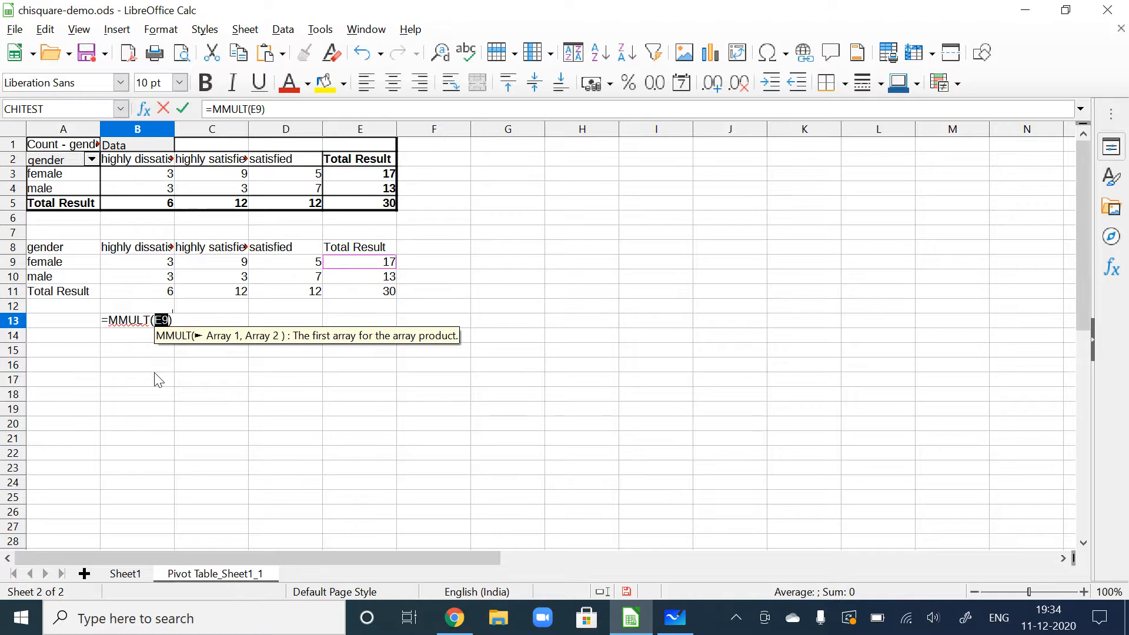
key(shift+Down)
text(,)
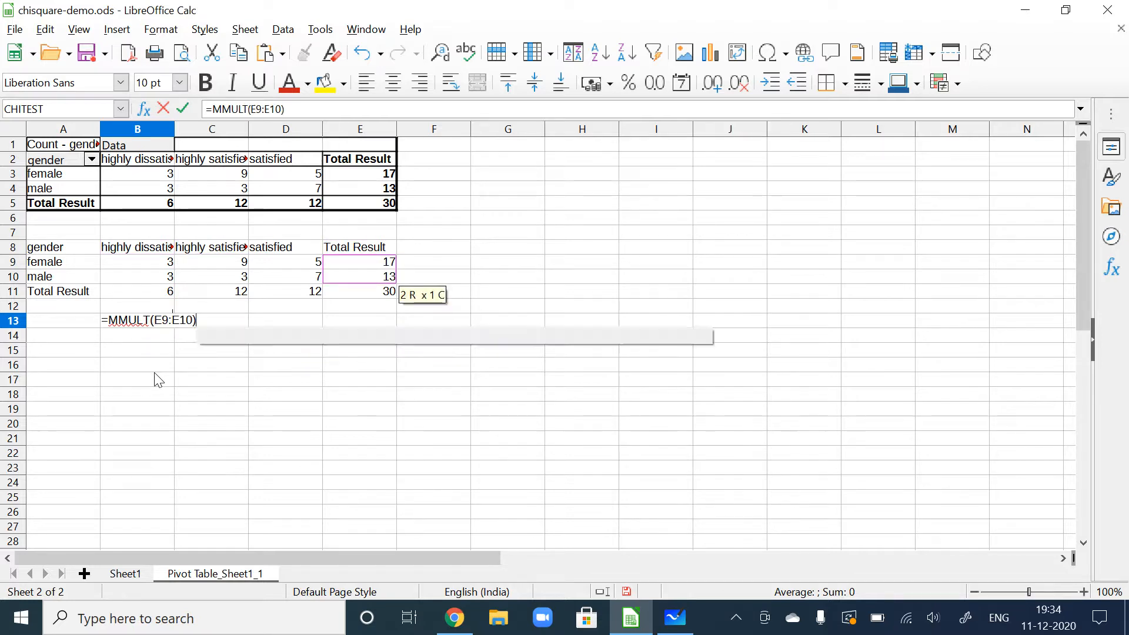
Step: Set the column totals B11:D11 as MMULT's second array and enter the formula as an array formula
key(Up)
key(Up)
key(Down)
key(Down)
key(Down)
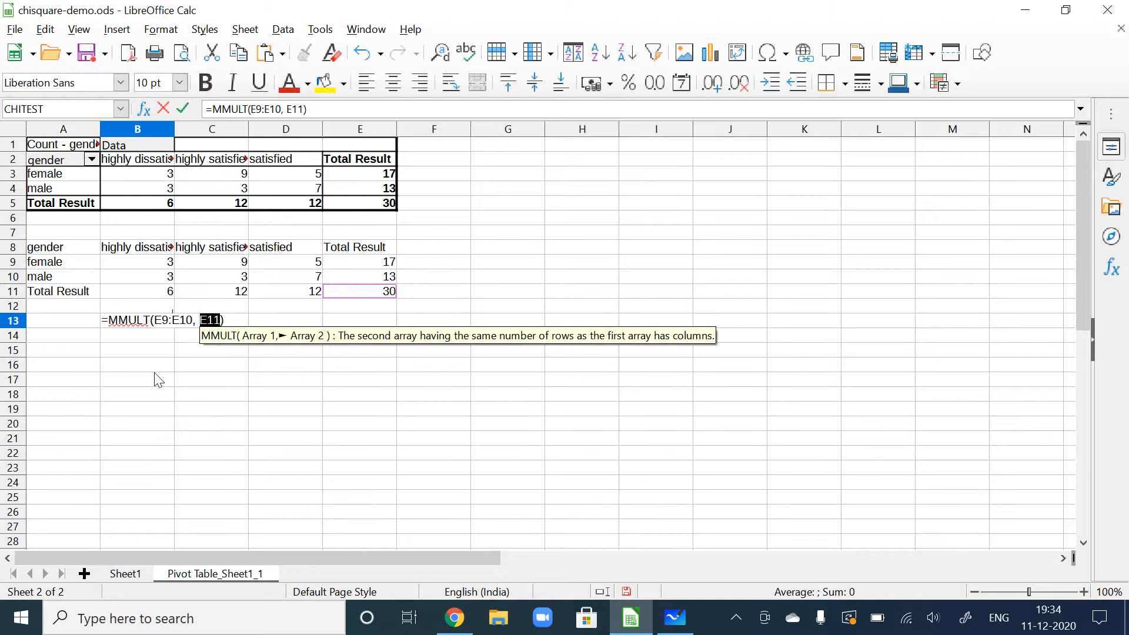
key(Left)
key(Left)
key(Left)
key(shift+Right)
key(shift+Right)
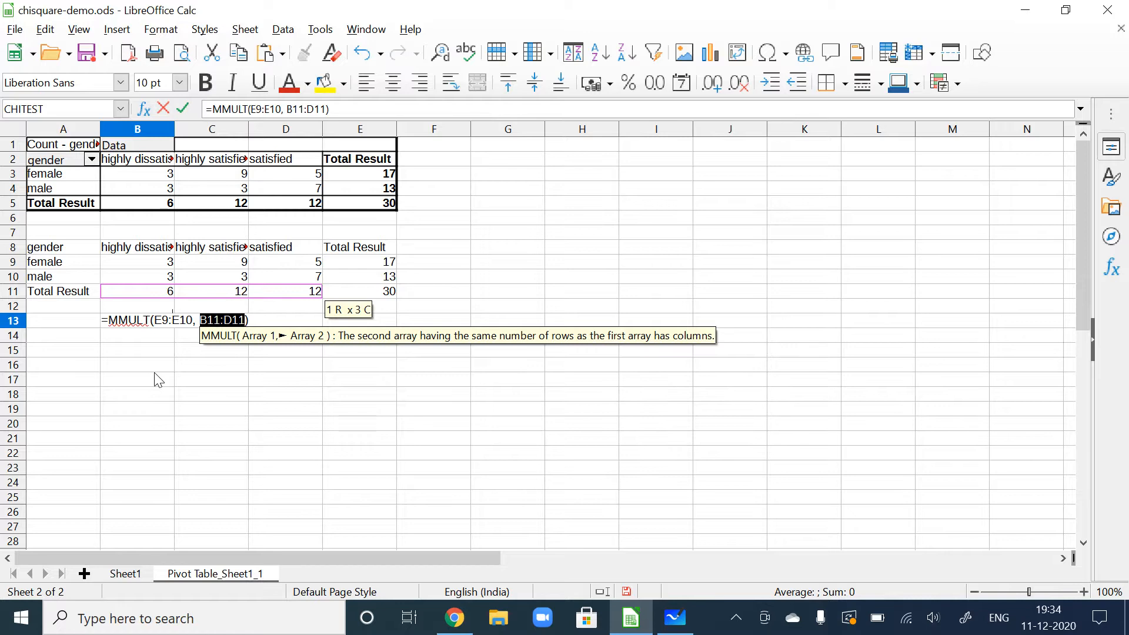
key(ctrl+shift+Return)
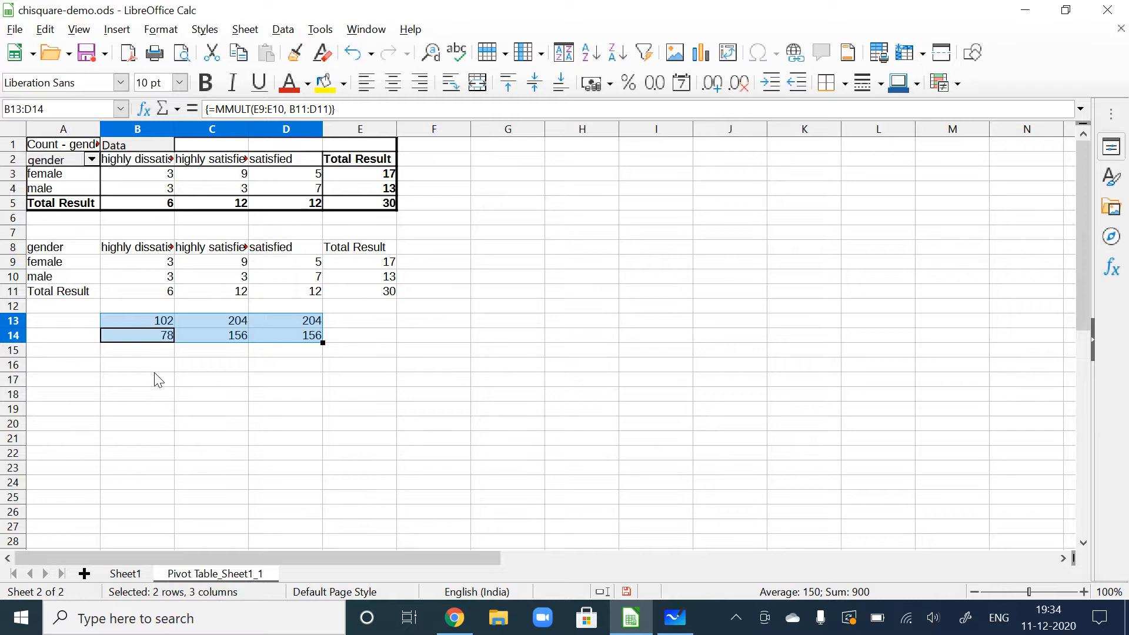
key(Up)
key(ctrl+shift+Right)
key(ctrl+shift+Down)
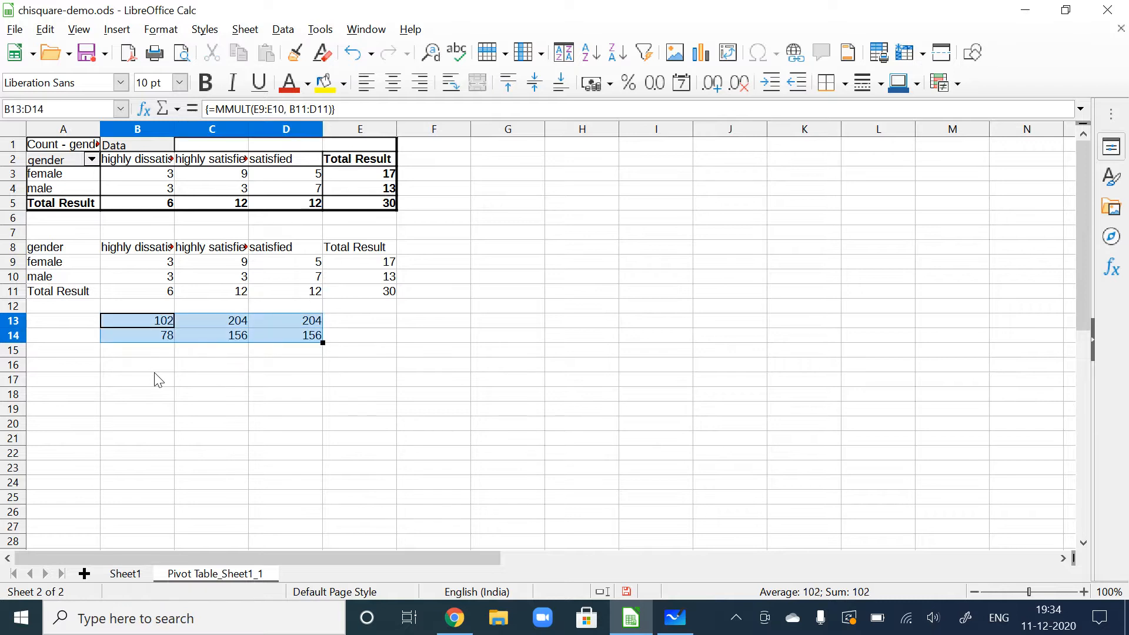
key(Down)
key(Down)
key(Down)
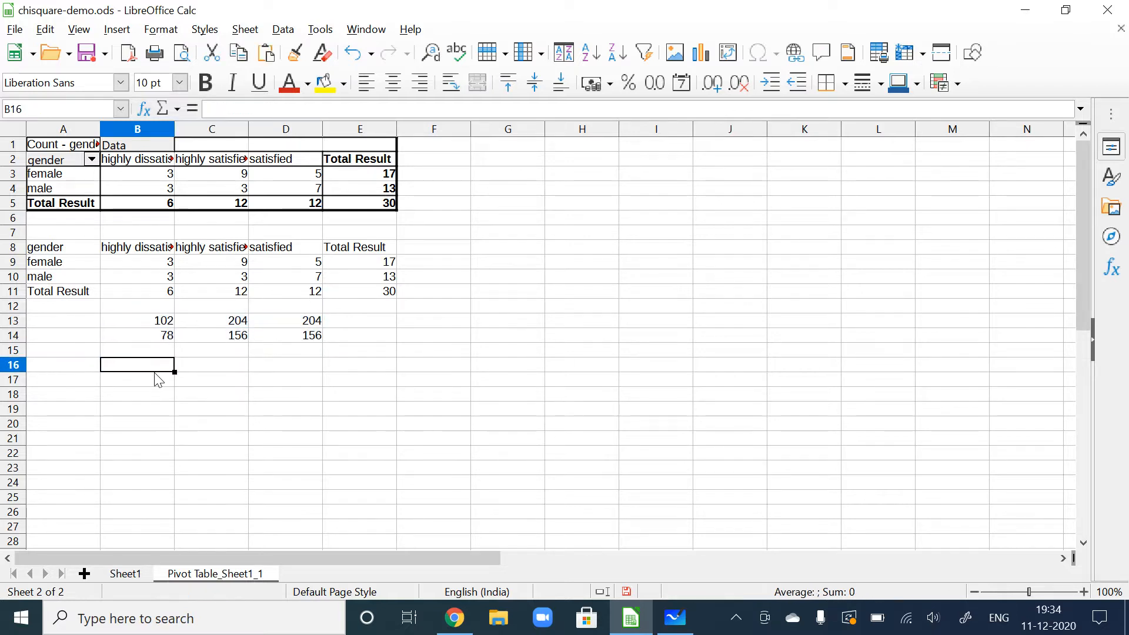
text(=)
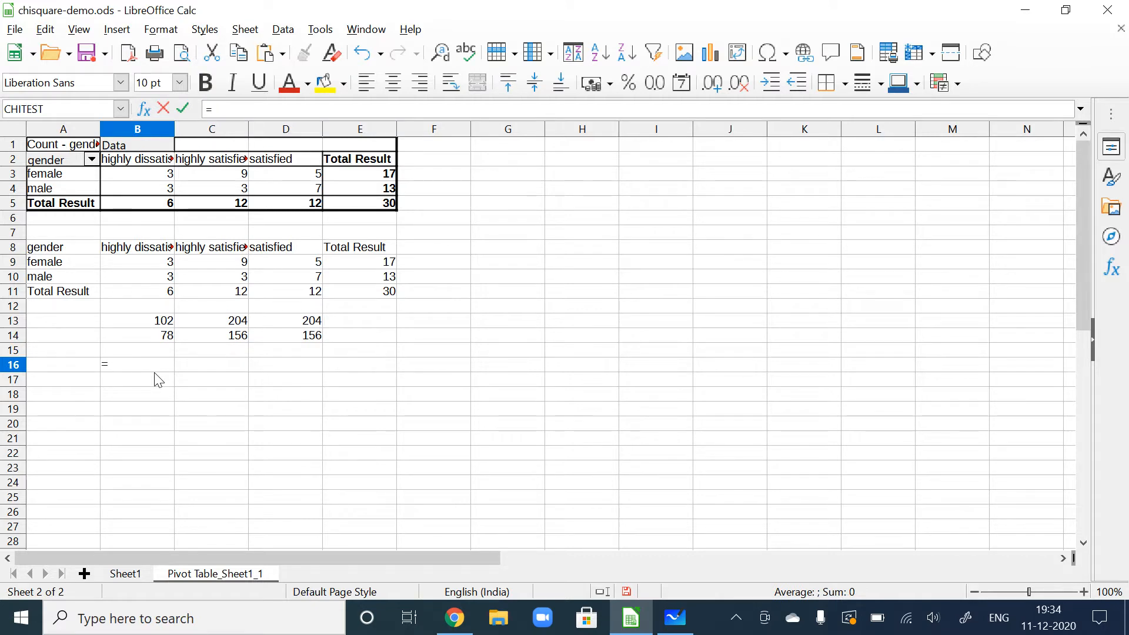
key(Up)
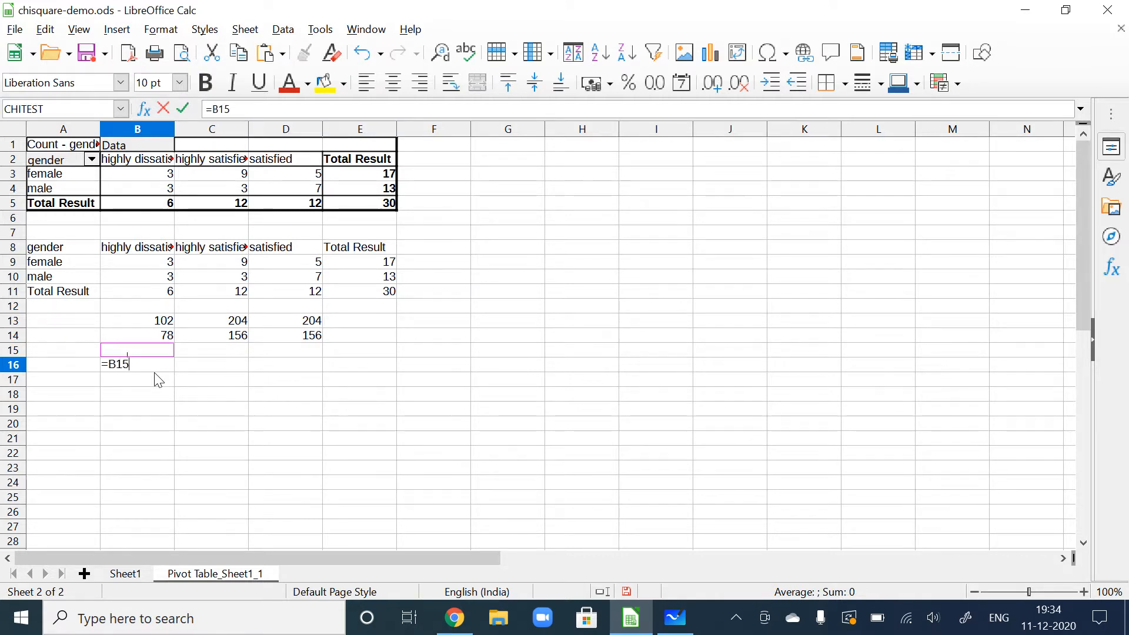
key(Escape)
key(Up)
key(Up)
key(Up)
key(shift+Right)
key(shift+Right)
key(shift+Down)
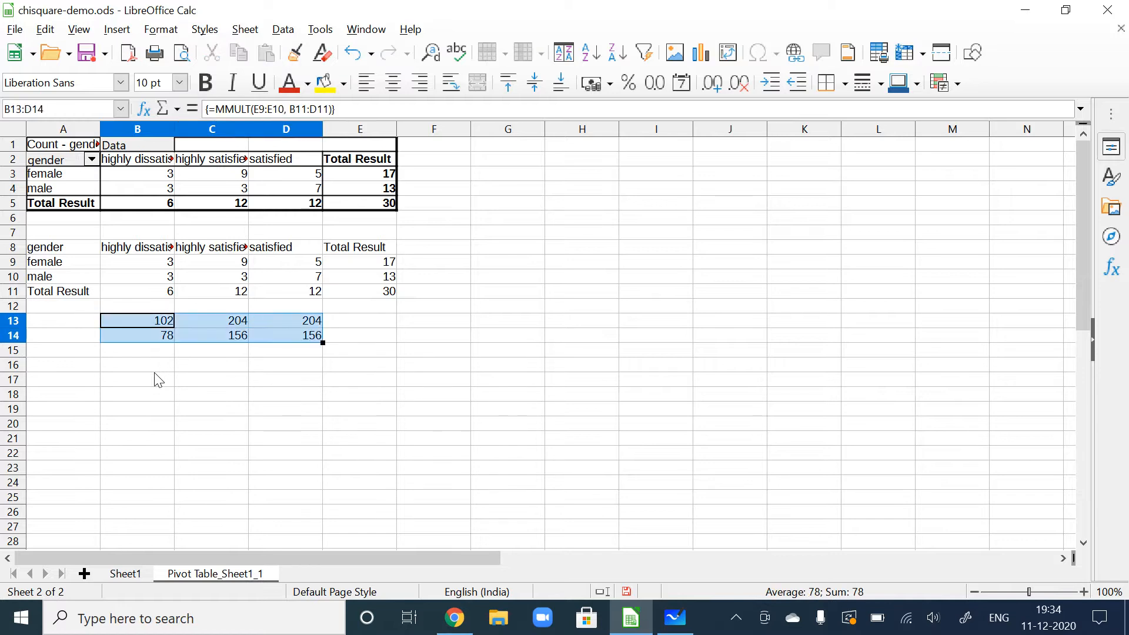
key(Down)
key(Down)
key(Down)
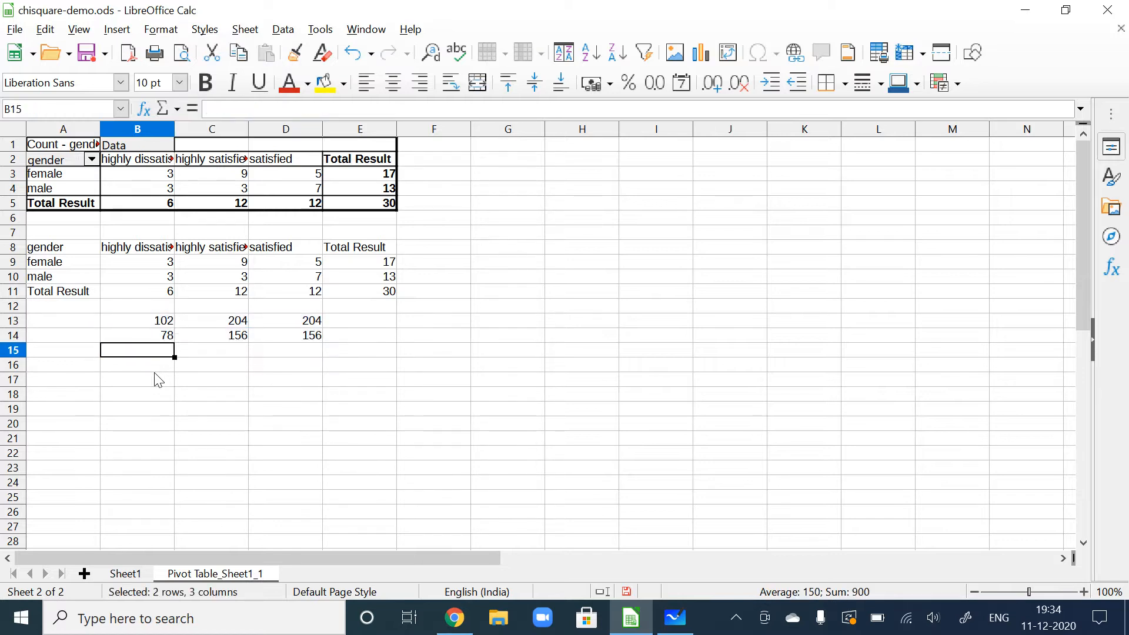
Step: Begin a formula in B16 with cell B13 of the MMULT result as the value to divide
text(=)
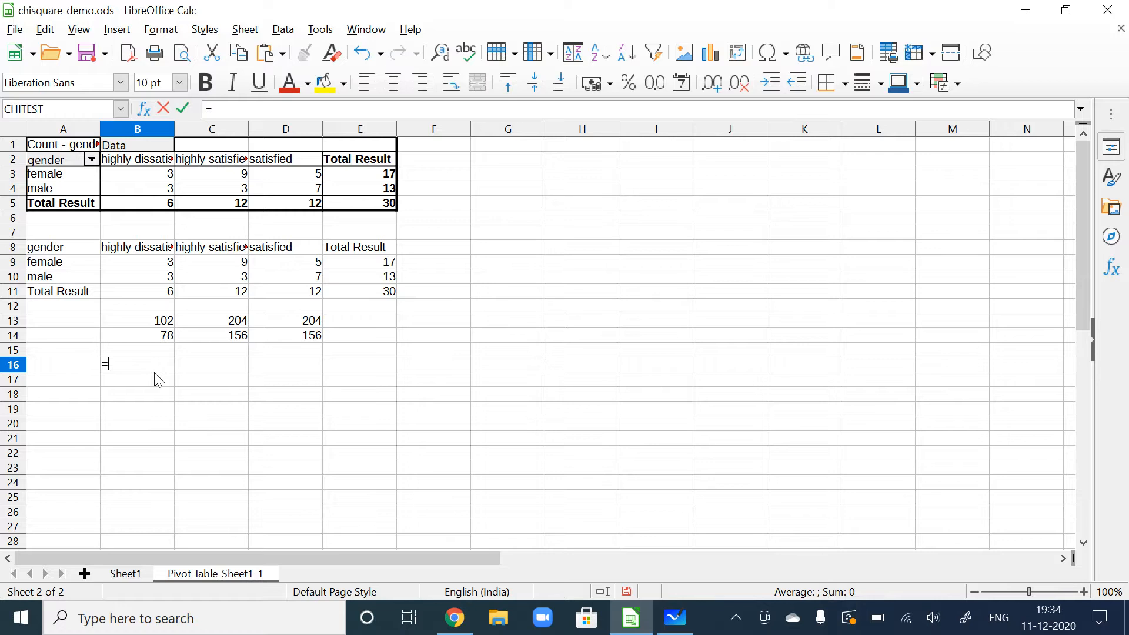
key(Up)
key(Up)
key(Up)
key(Up)
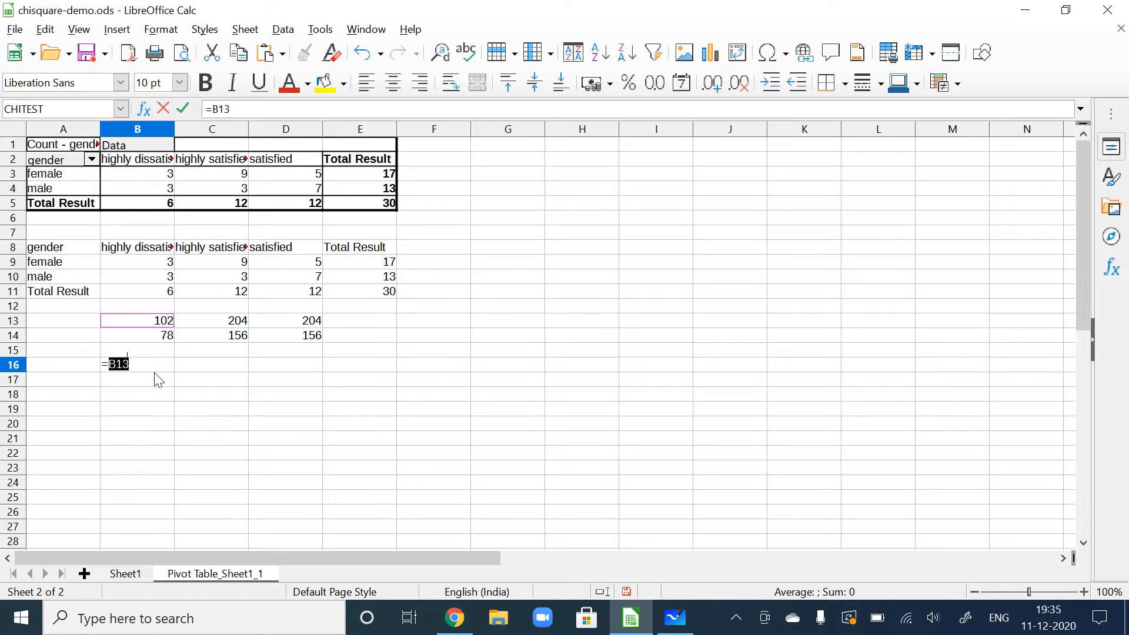
key(Down)
Step: Divide by the grand total in E11 and enter the B16 formula as =B13/E11
text(/)
key(Up)
key(Up)
key(Up)
key(Up)
key(Up)
key(Up)
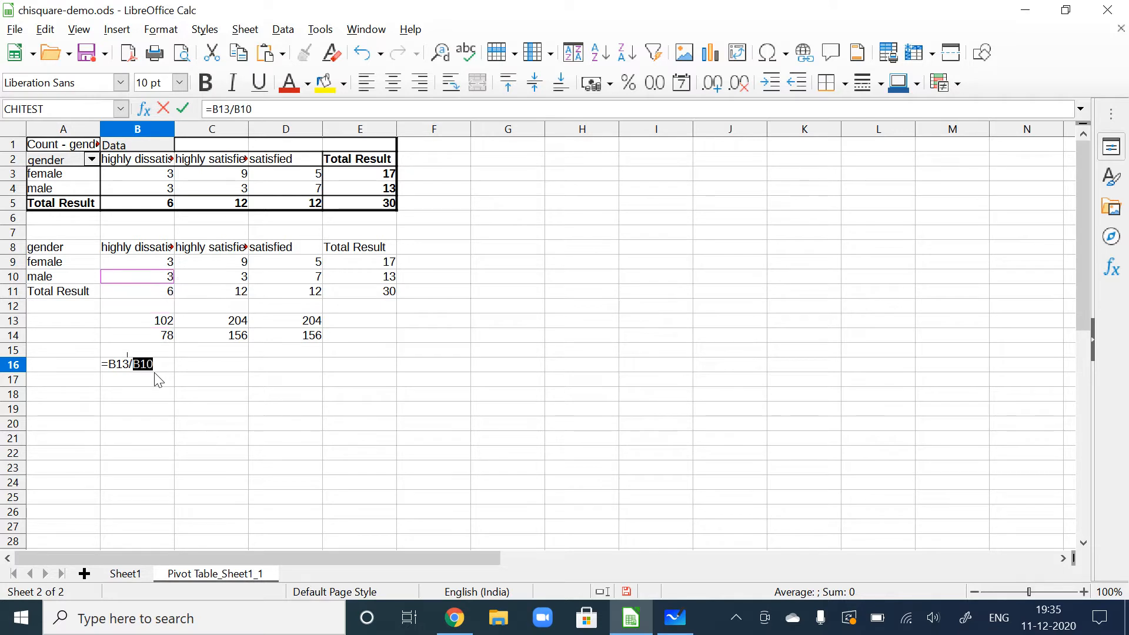
key(Down)
key(Right)
key(Right)
key(Right)
key(Right)
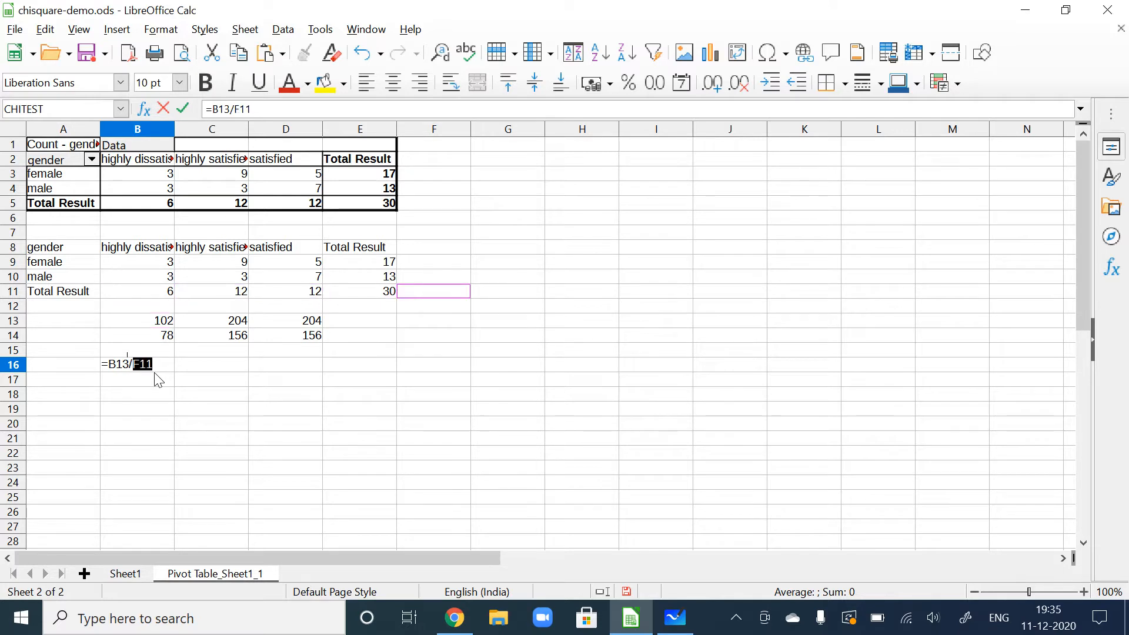
key(Left)
key(Return)
key(Up)
key(Up)
key(Up)
key(Up)
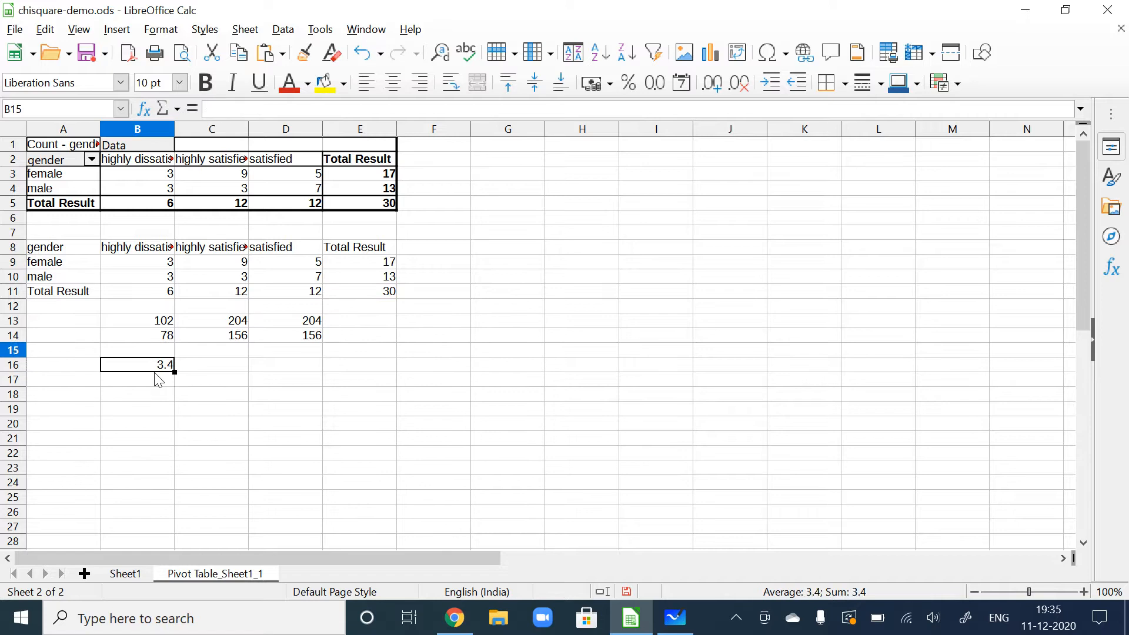
key(shift+Right)
key(shift+Right)
key(shift+Down)
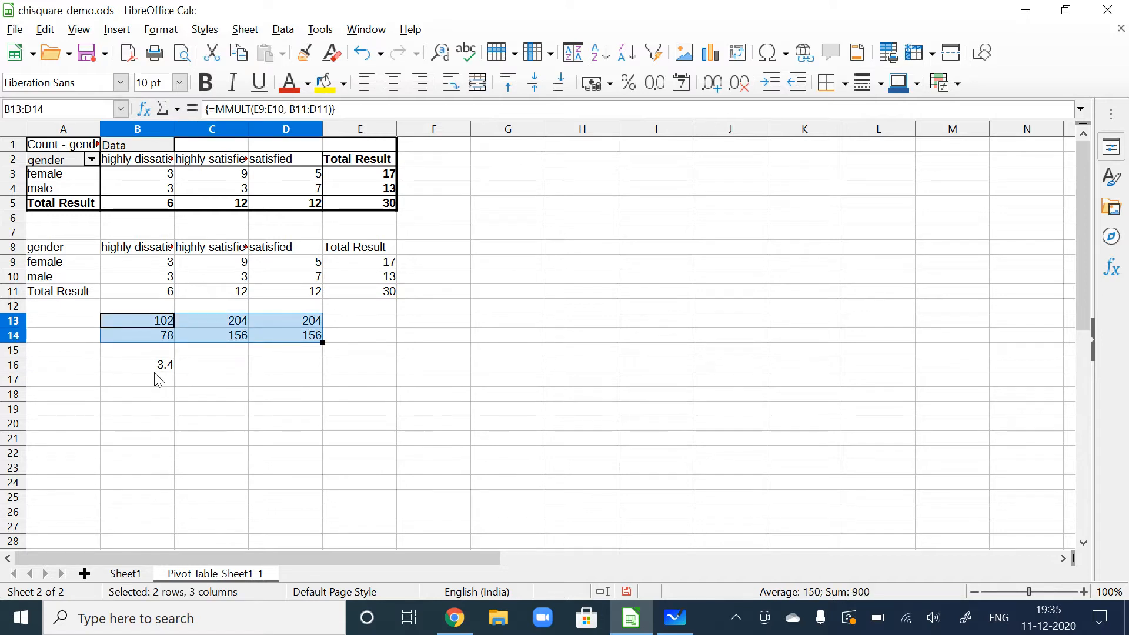
key(Down)
key(Down)
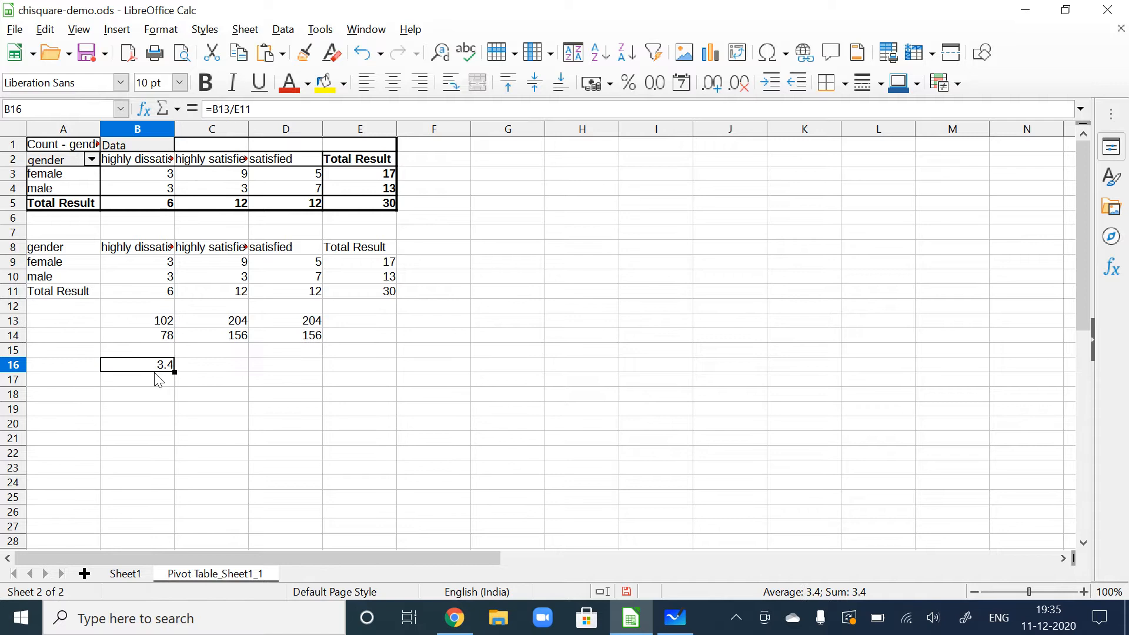
key(F2)
key(Return)
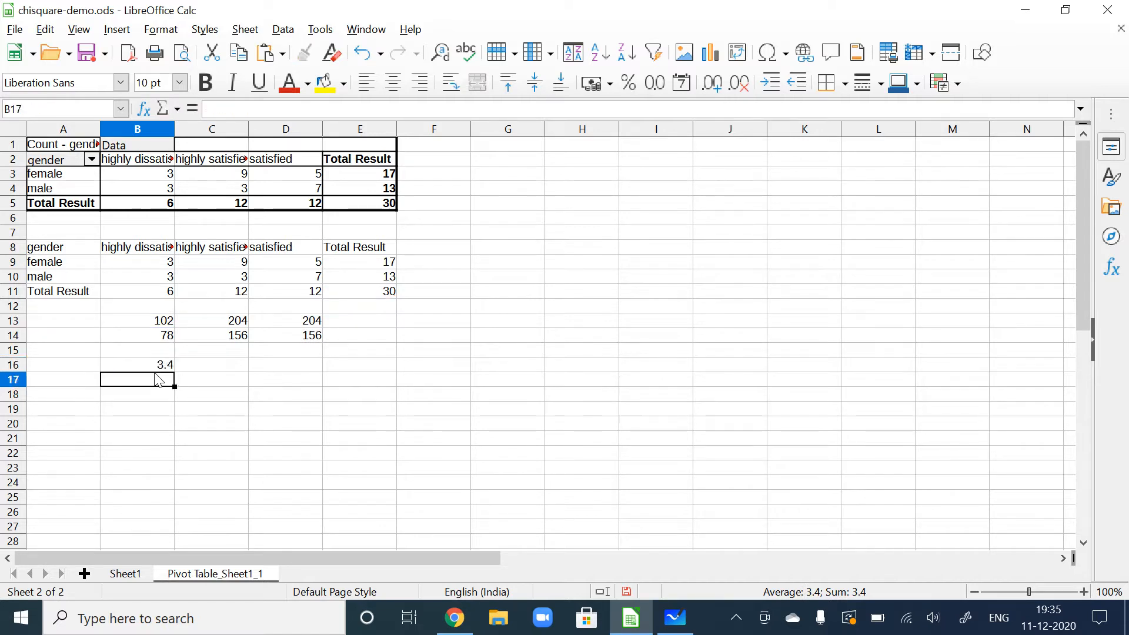
Step: Try to apply the division formula of B16 to the range B16:D17
key(Up)
key(shift+Right)
key(shift+Right)
key(shift+Down)
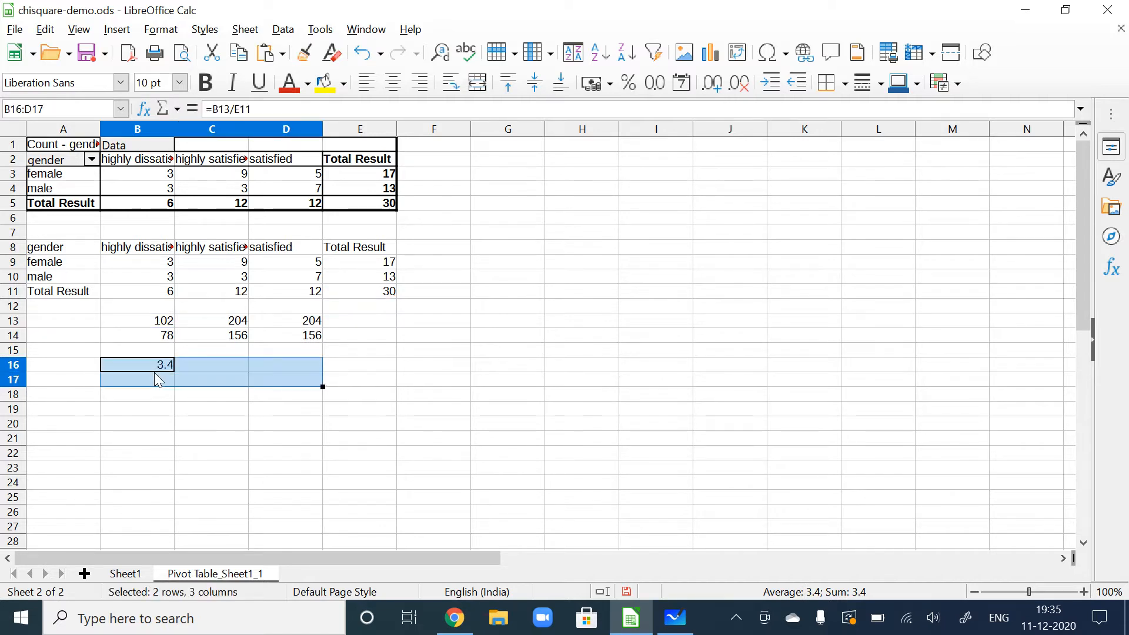
key(F2)
key(Return)
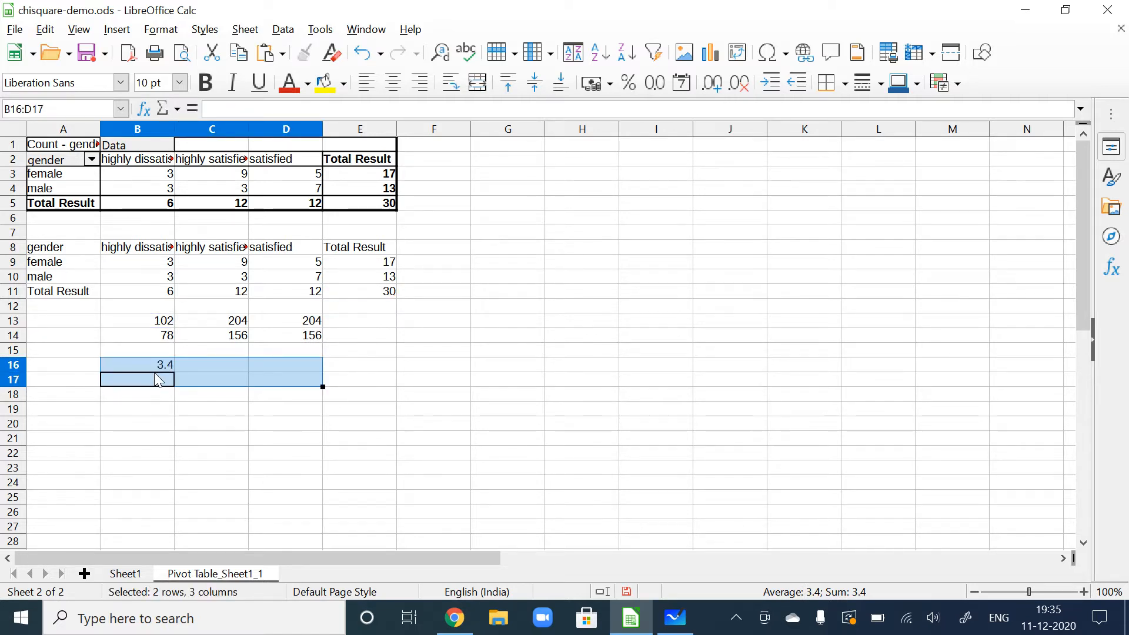
key(Up)
key(Up)
key(Up)
key(Up)
key(shift+Right)
key(shift+Right)
key(shift+Down)
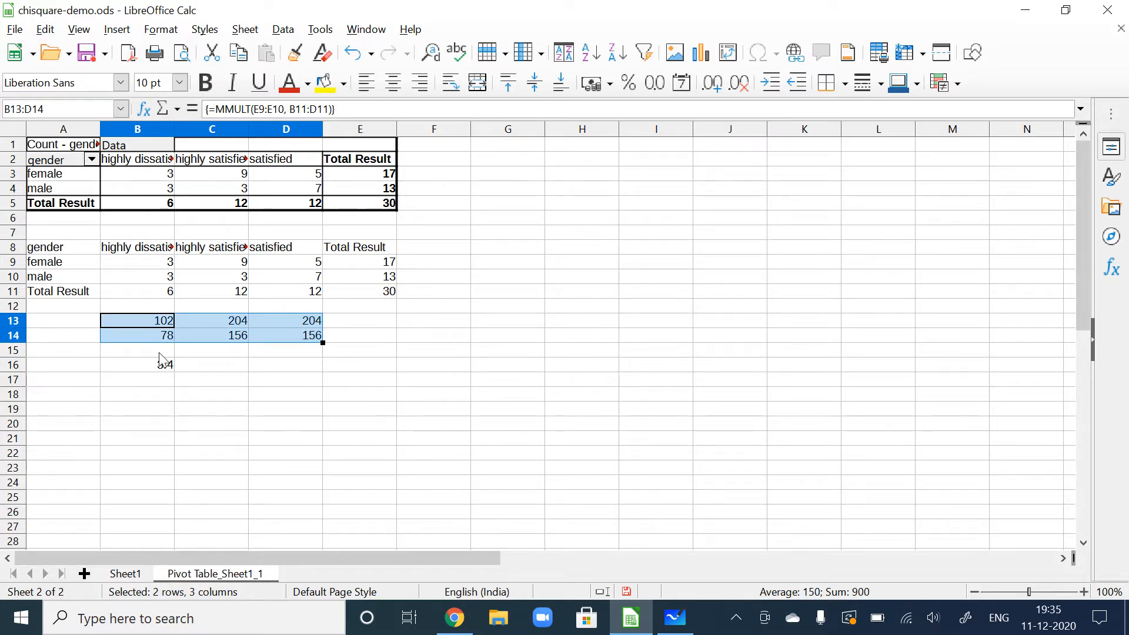
click(165, 372)
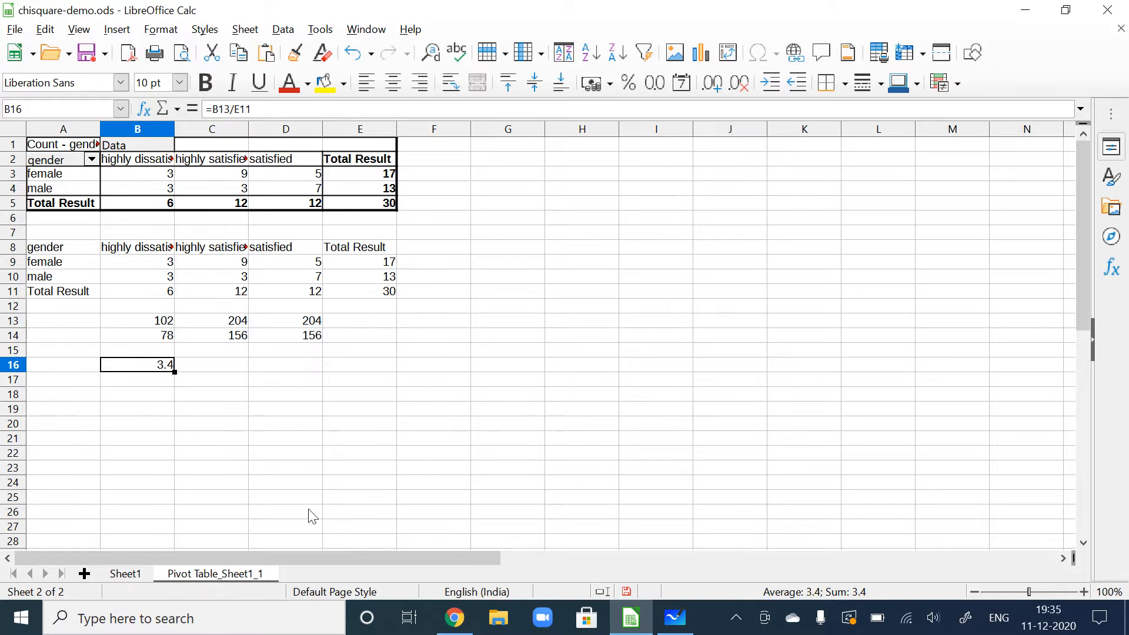
click(735, 617)
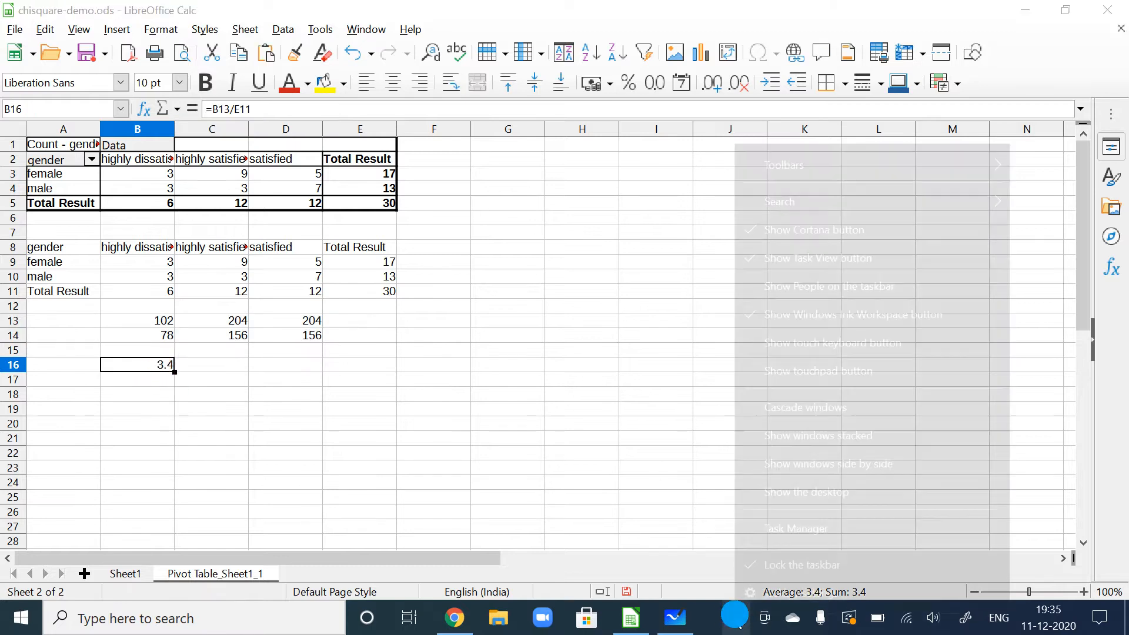
right_click(719, 583)
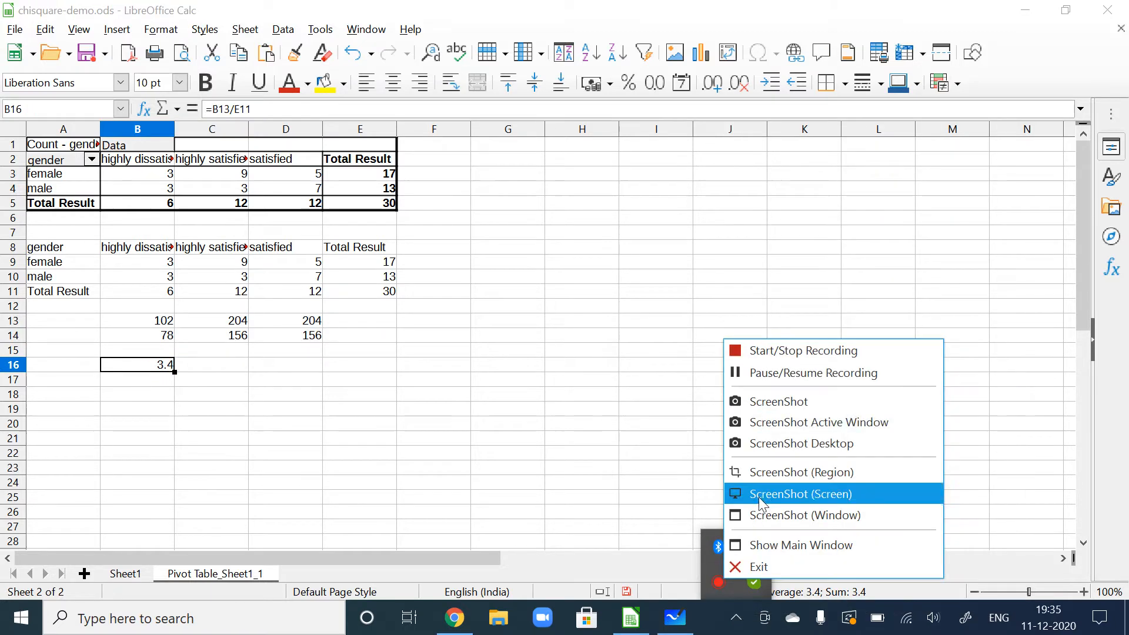
click(799, 374)
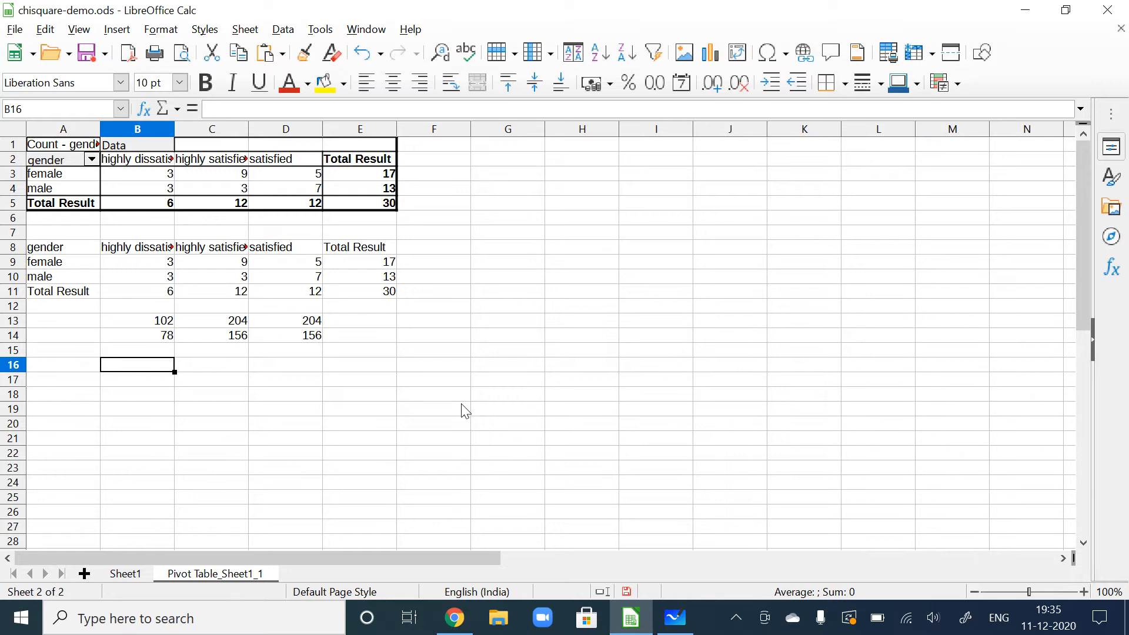
Step: Start a new formula in B16 that refers to the whole MMULT result range B13:D14
text(=)
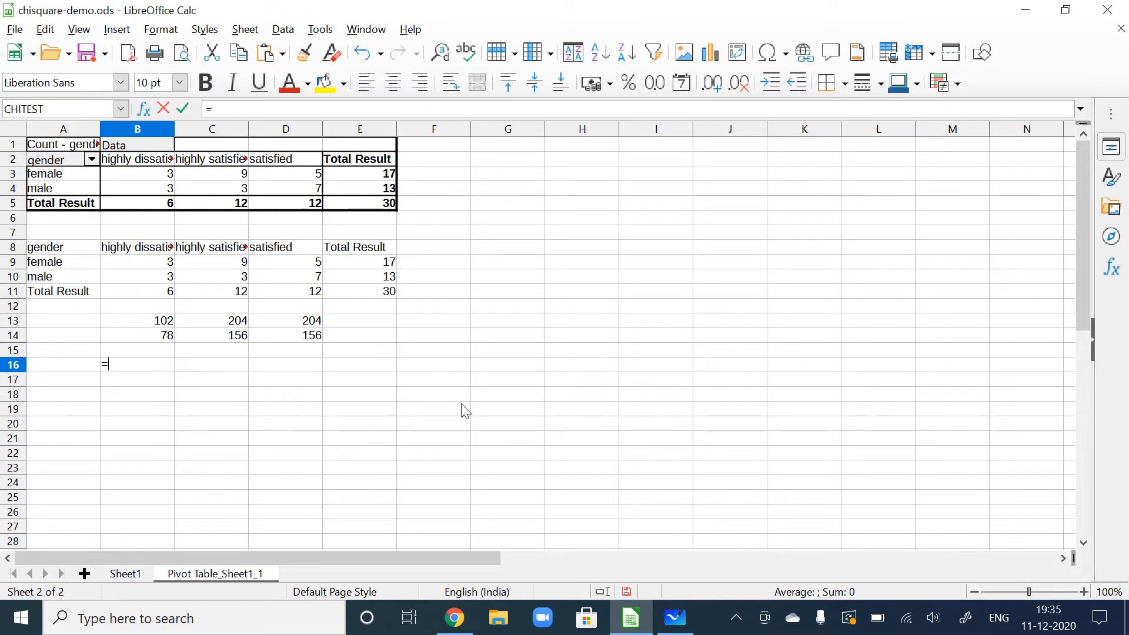
key(Up)
key(Up)
key(Up)
key(shift+Right)
key(shift+Right)
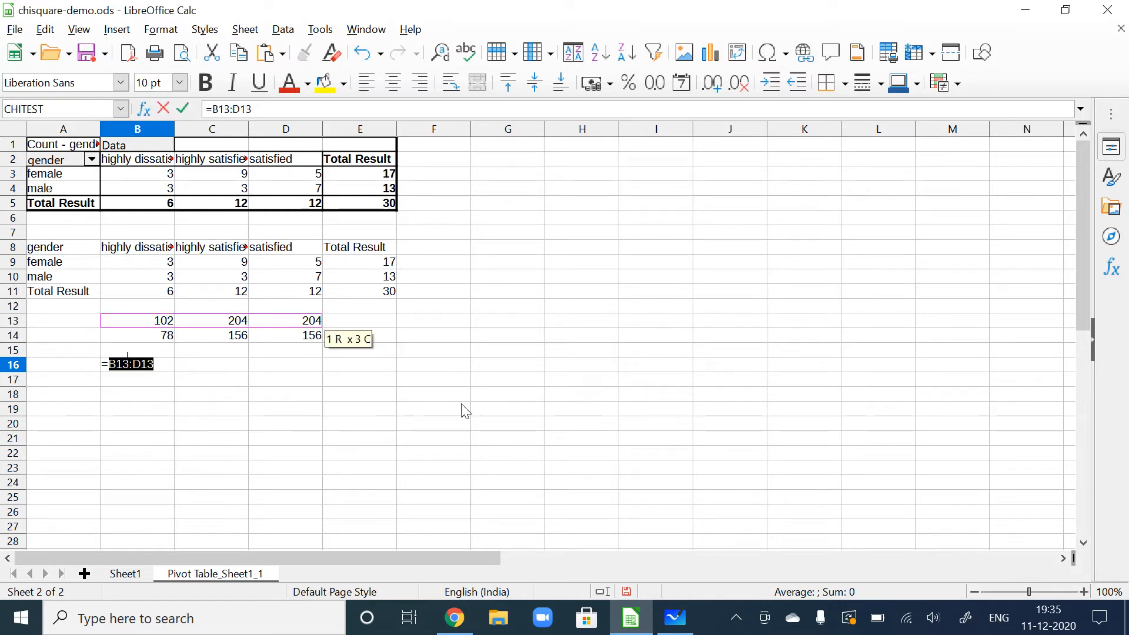
key(shift+Down)
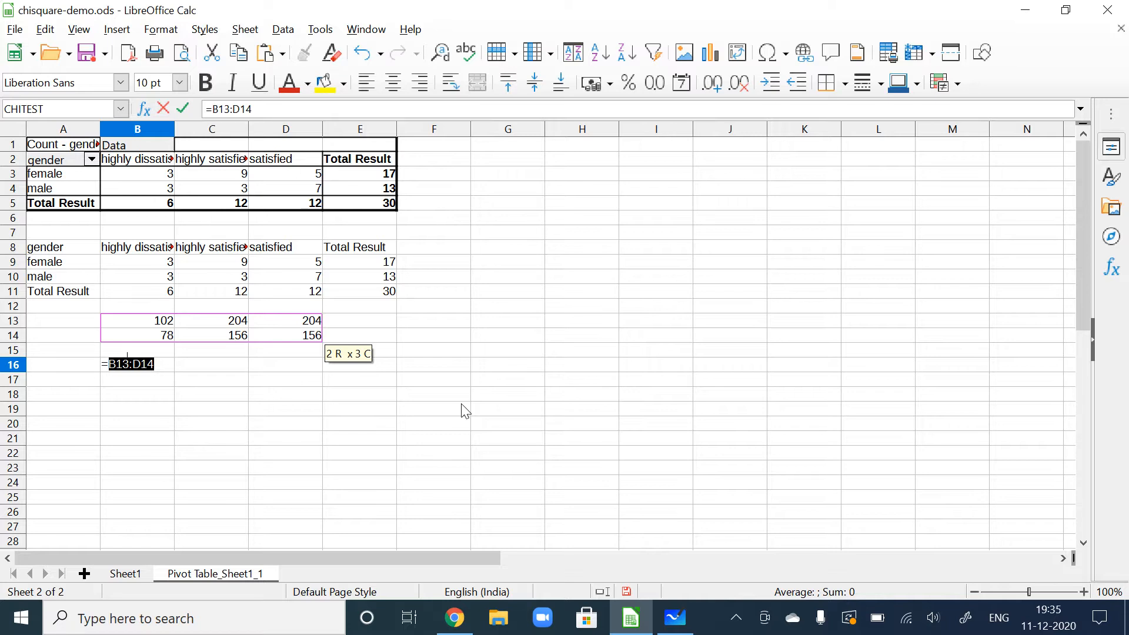
Step: Divide the range by the grand total E11 and enter =B13:D14/E11 as an array formula
text(/)
key(Up)
key(Up)
key(Up)
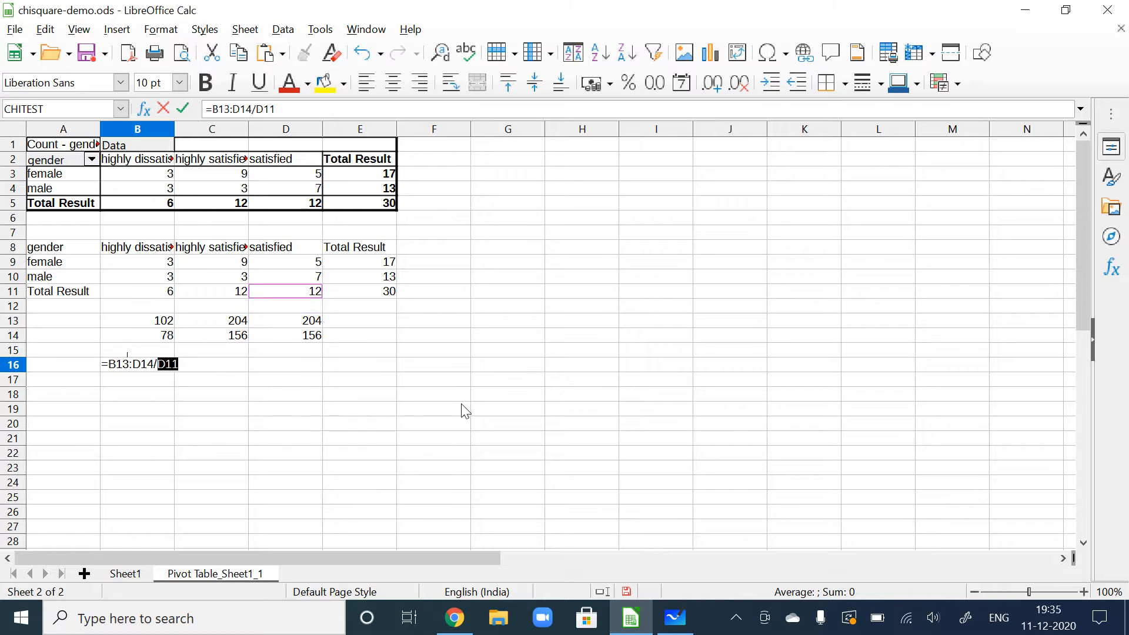
key(Right)
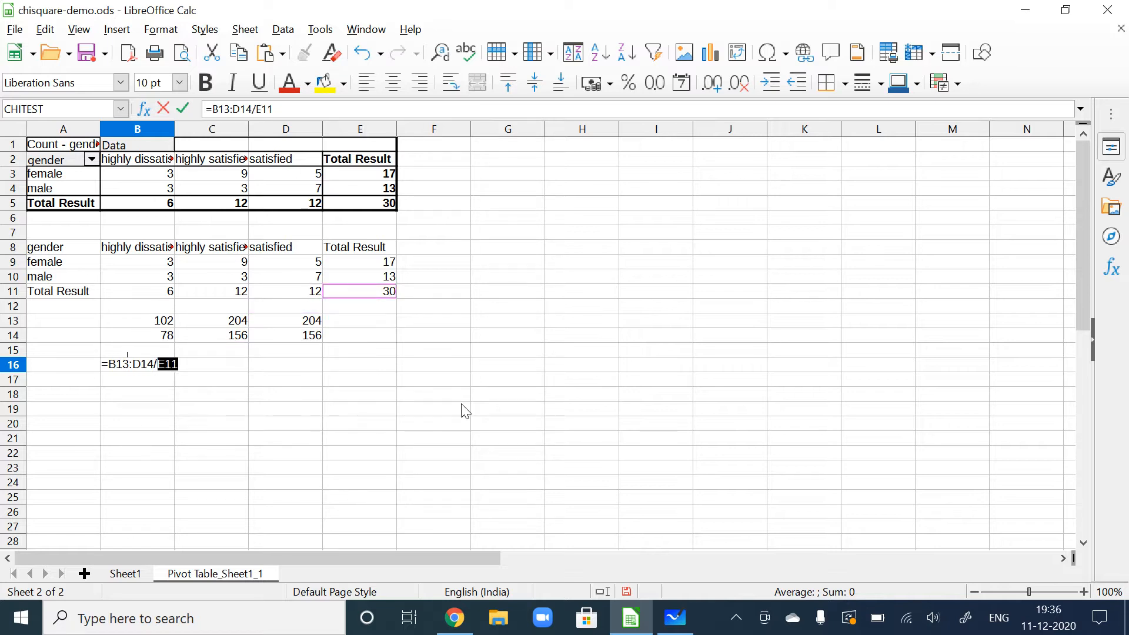
key(ctrl+shift+Return)
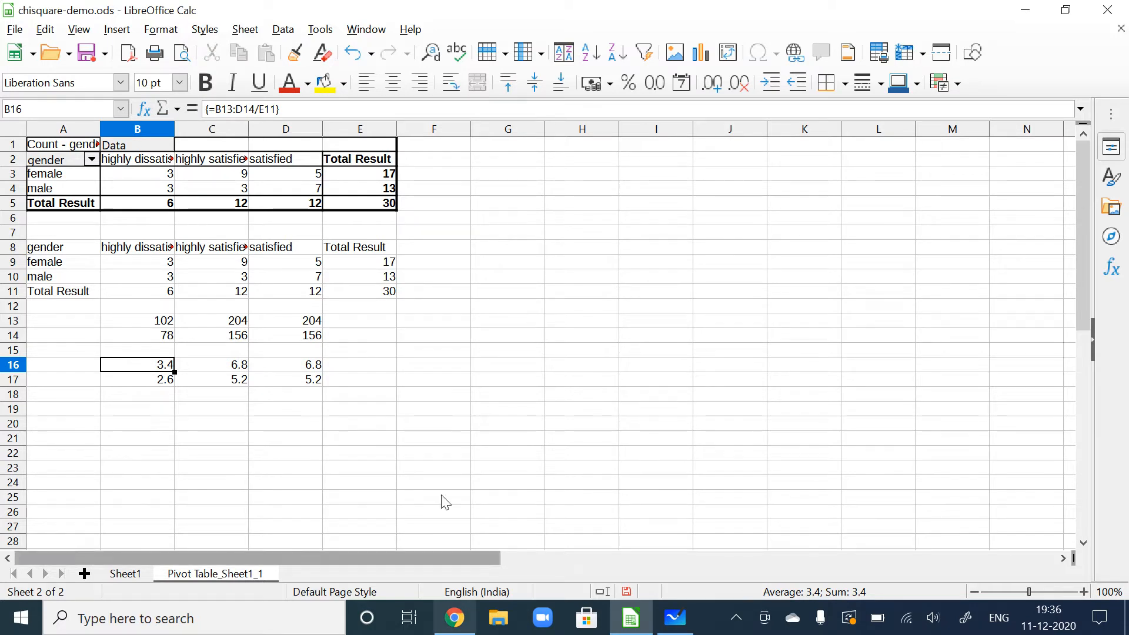
Step: Compare the observed counts in B9:D10 with the expected counts in B16:D17, cell by cell
drag(158, 265, 307, 270)
drag(138, 367, 305, 376)
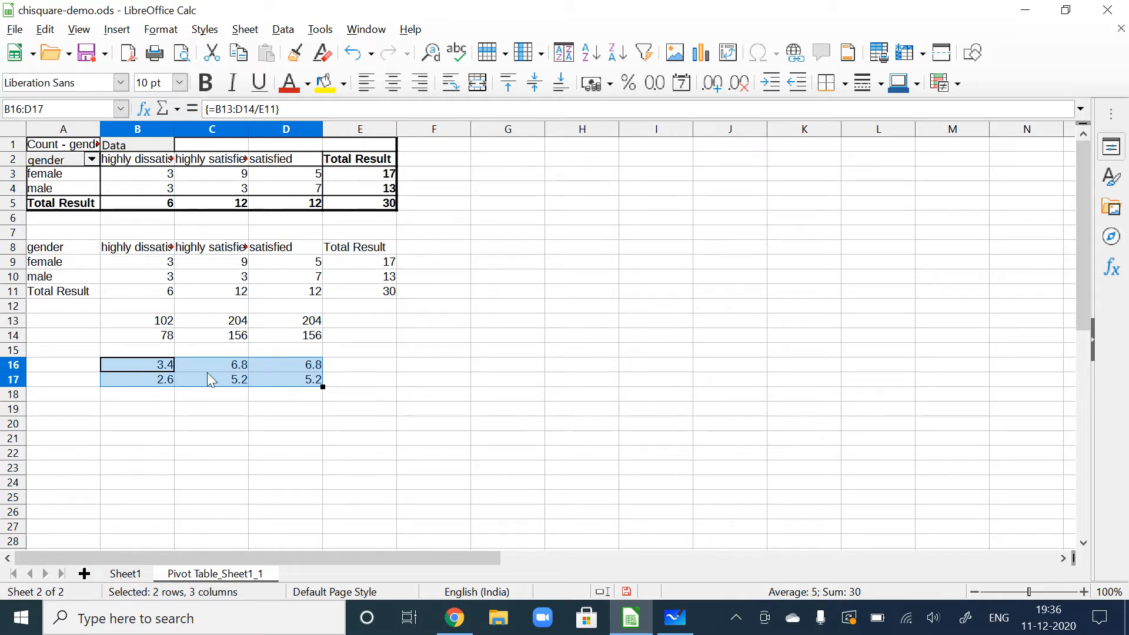
click(150, 263)
click(160, 365)
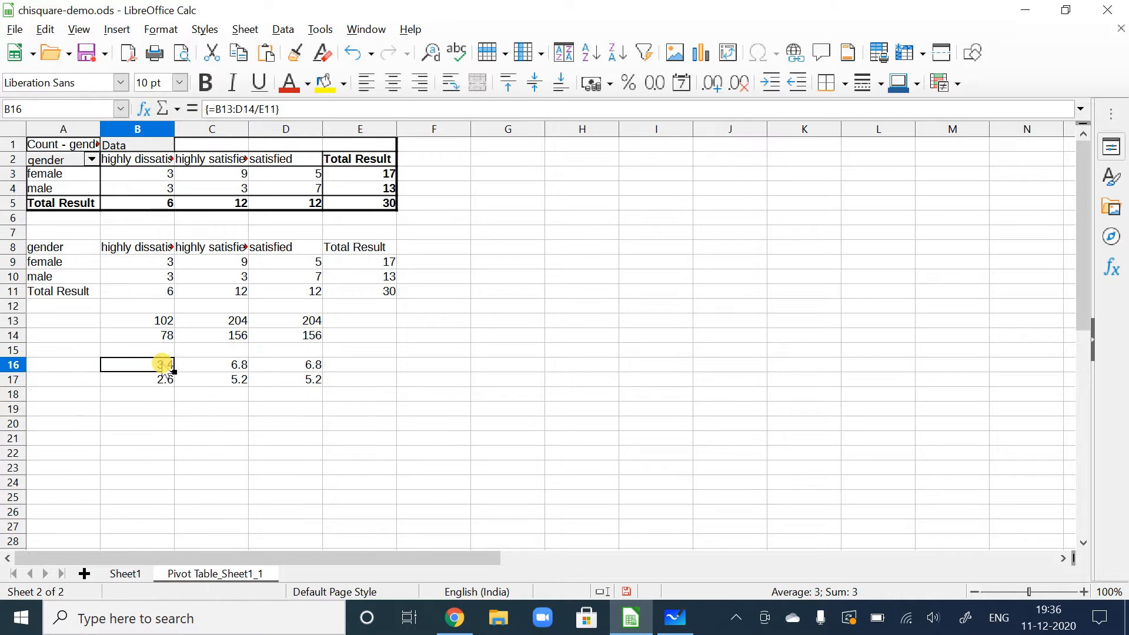
click(158, 272)
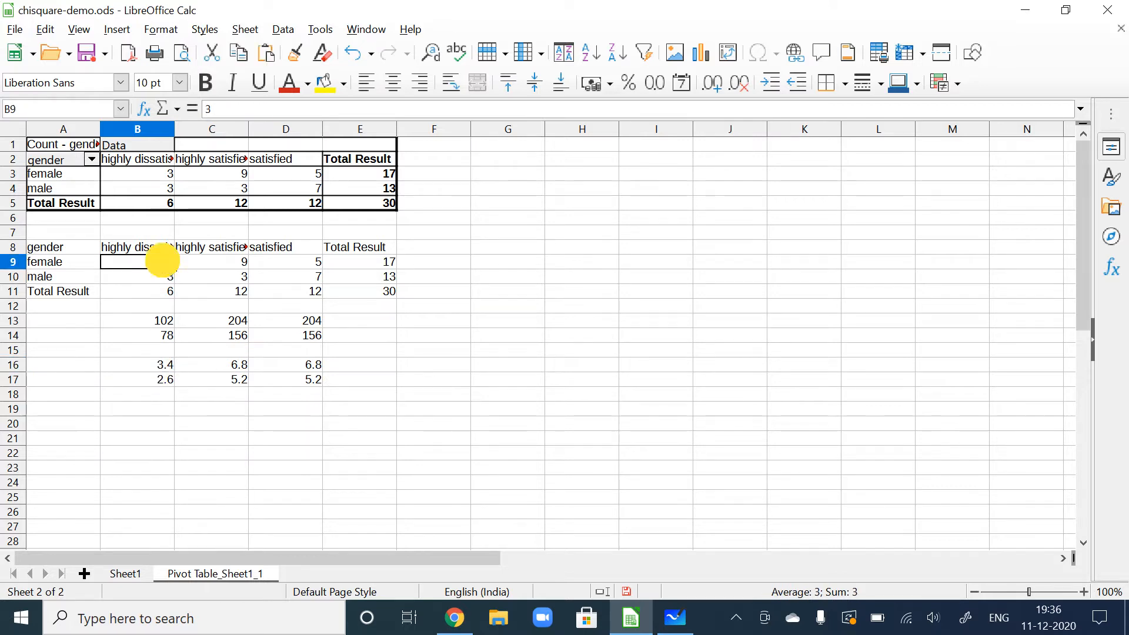
click(166, 365)
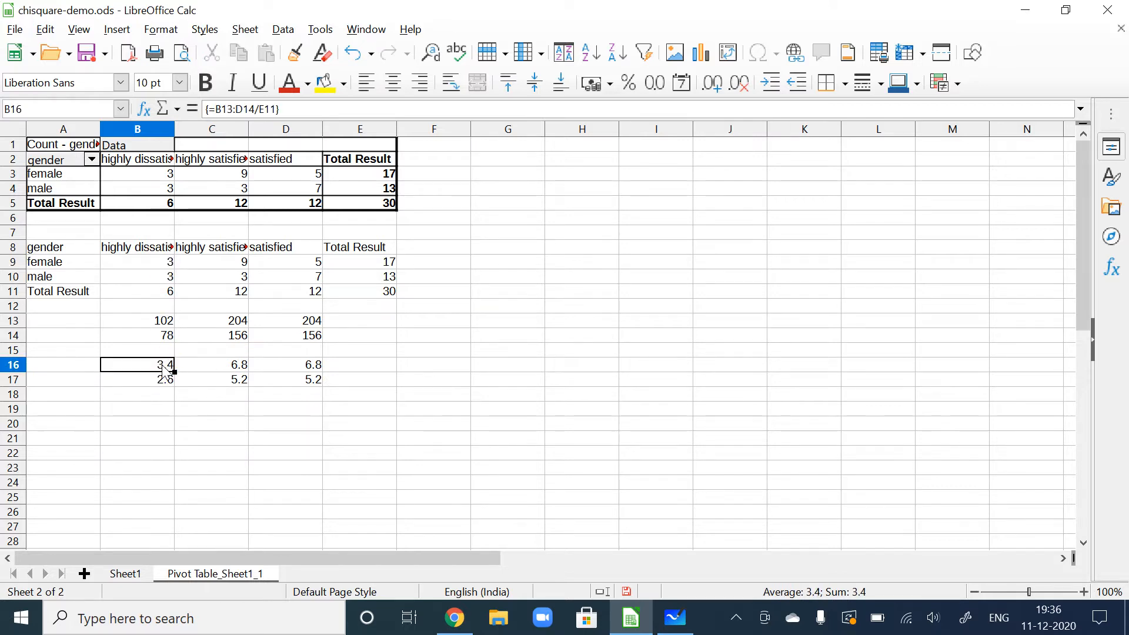
click(154, 263)
click(164, 369)
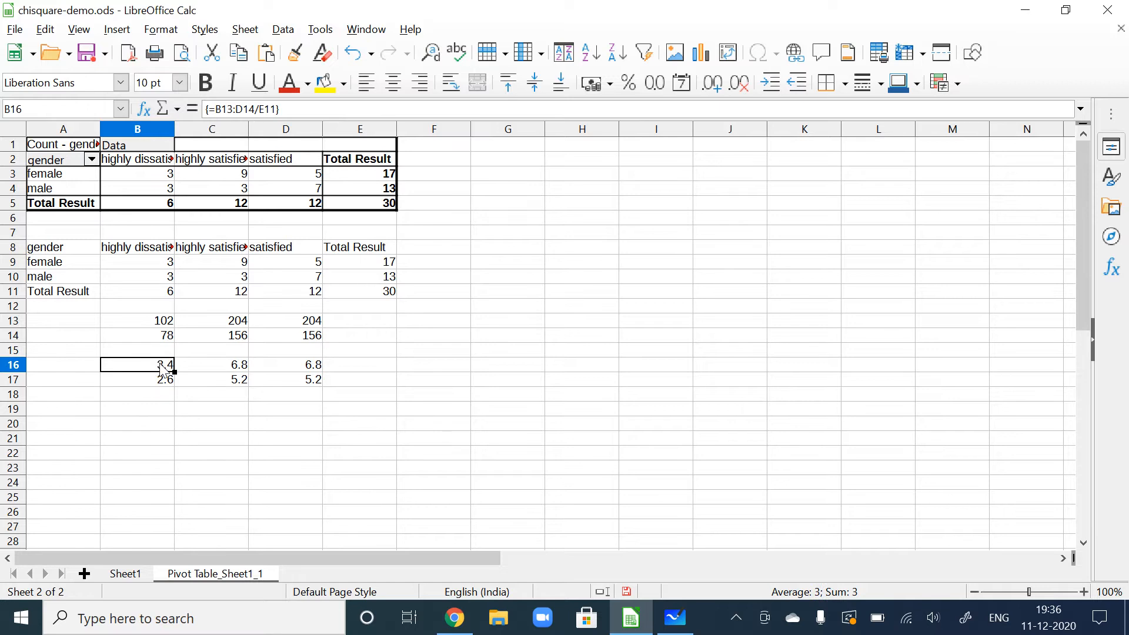
click(166, 411)
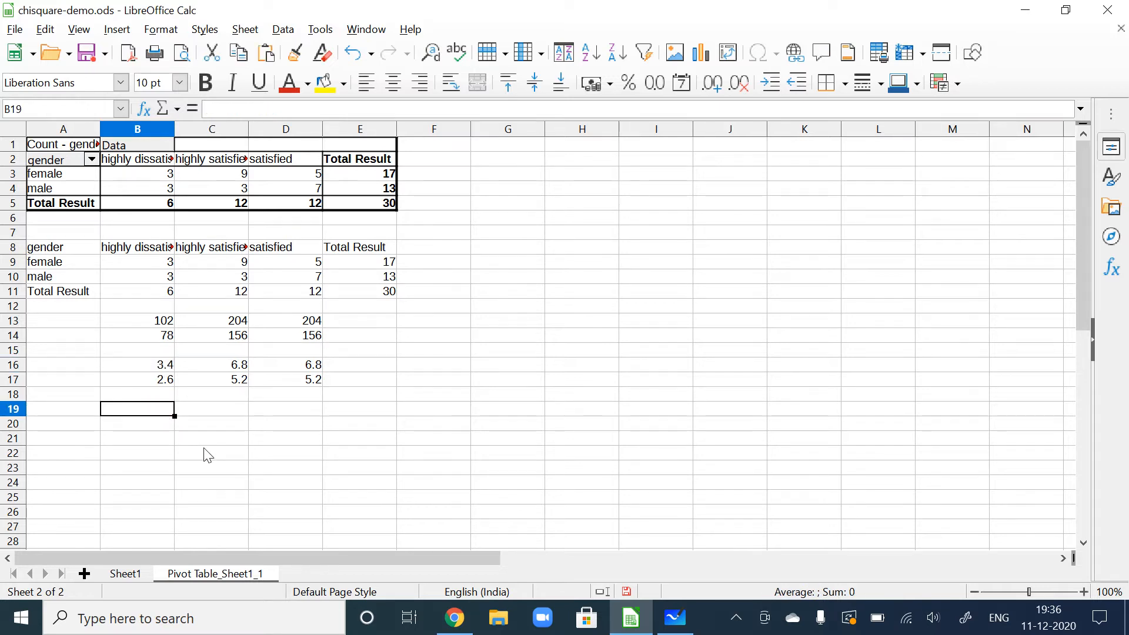
click(244, 265)
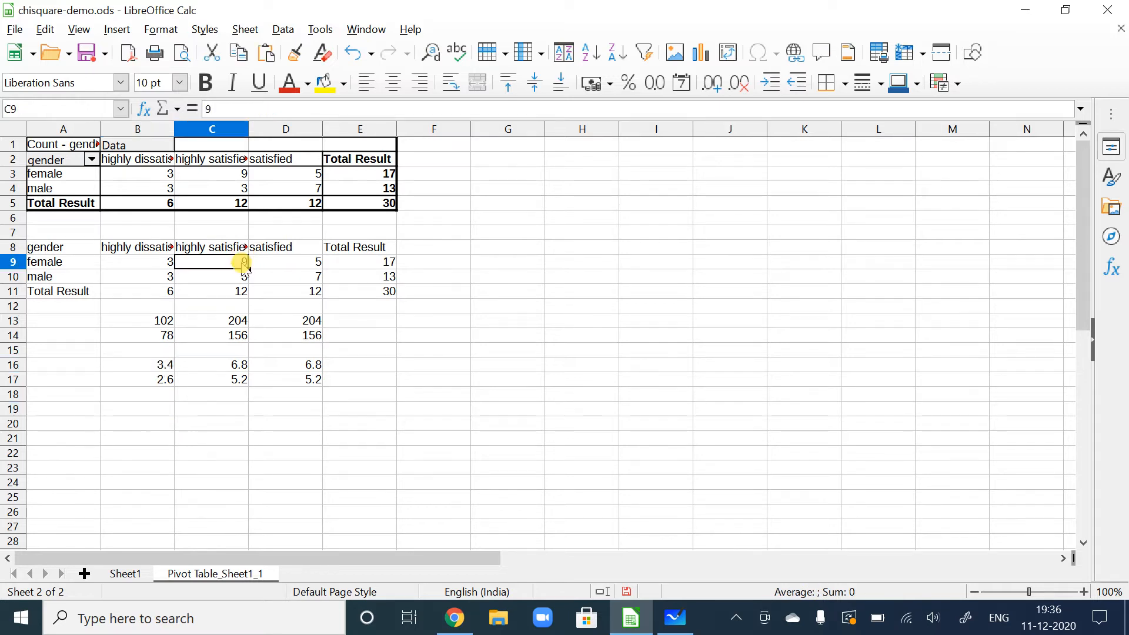
click(239, 367)
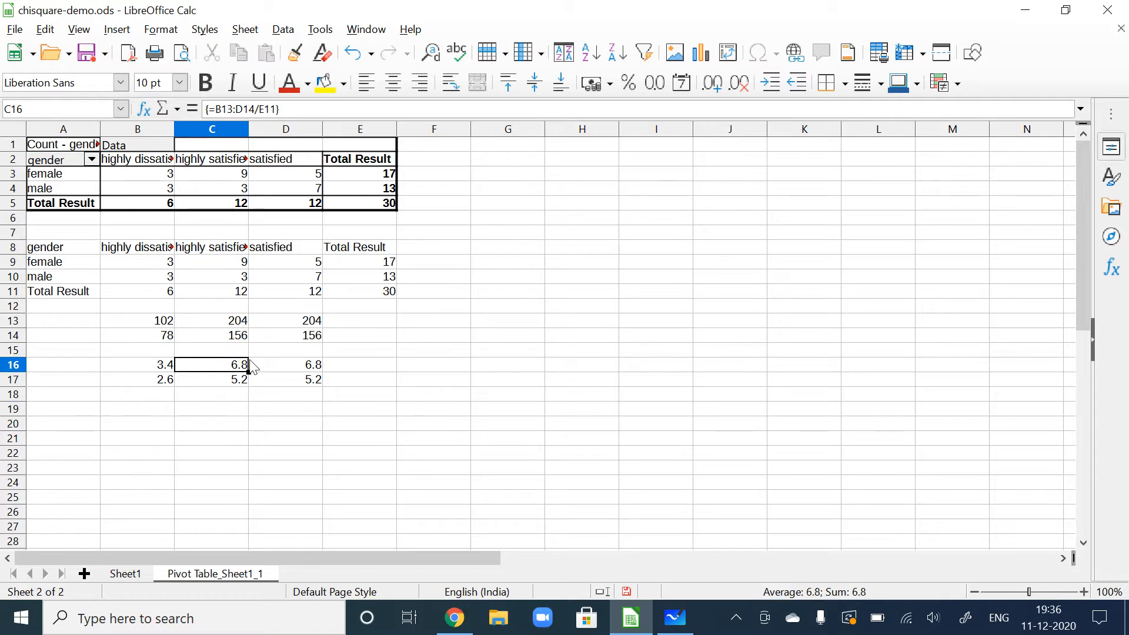
click(239, 407)
drag(148, 411, 297, 426)
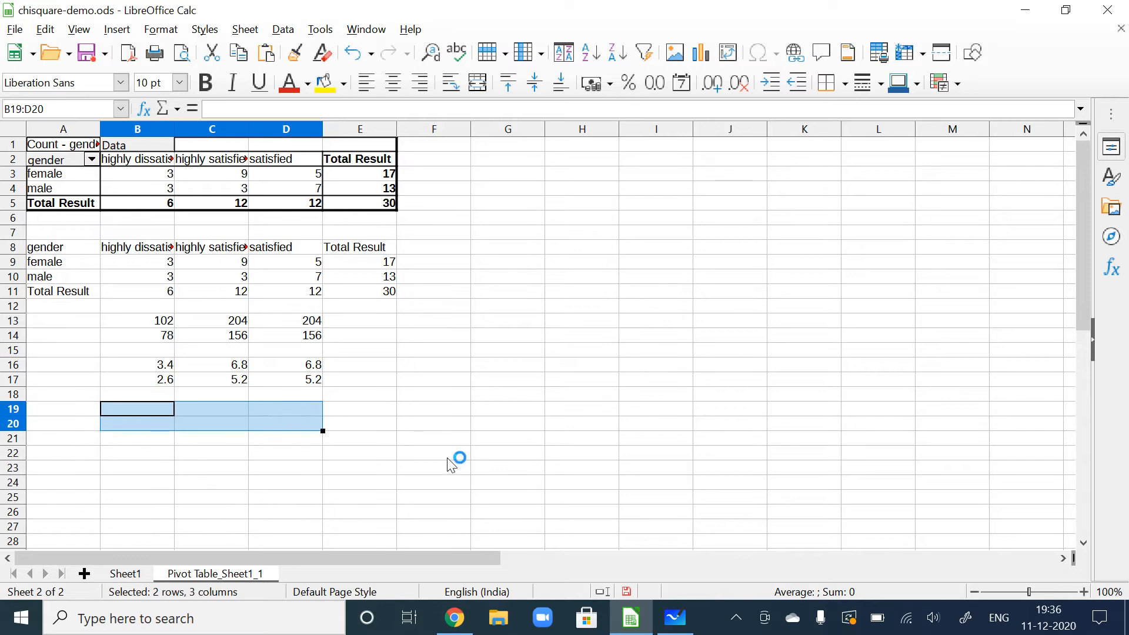
click(365, 439)
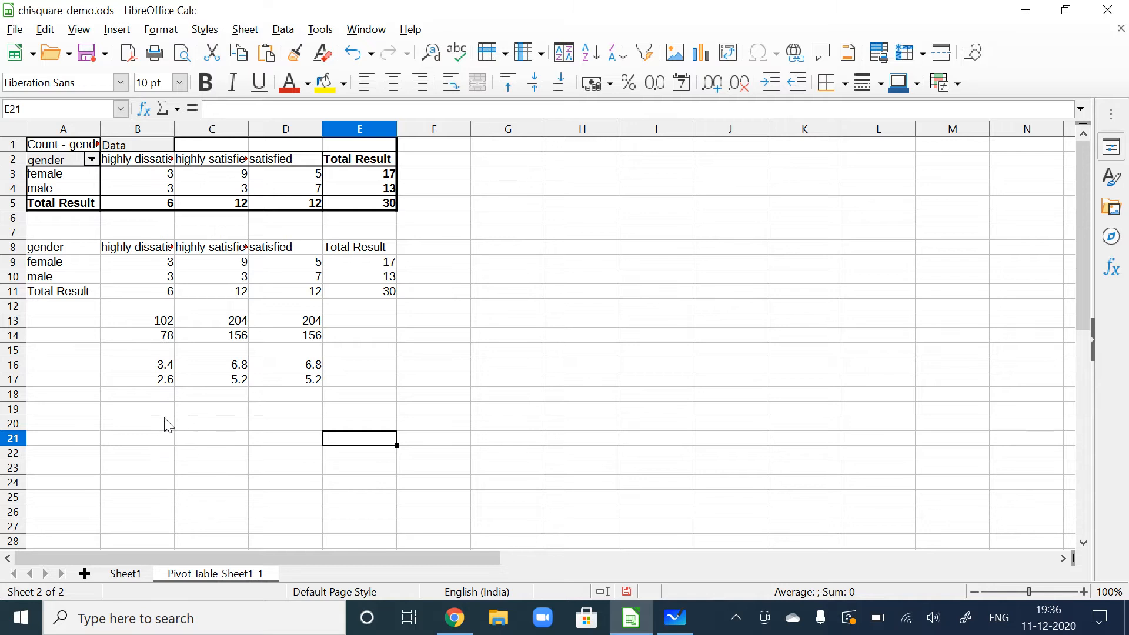
click(164, 366)
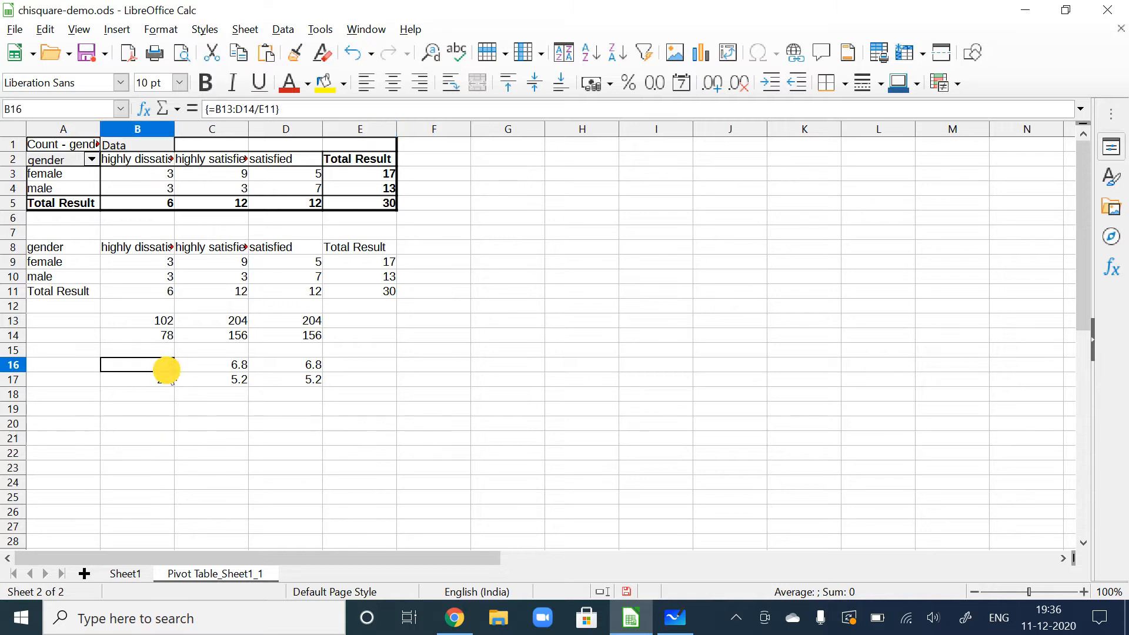
click(169, 427)
key(Right)
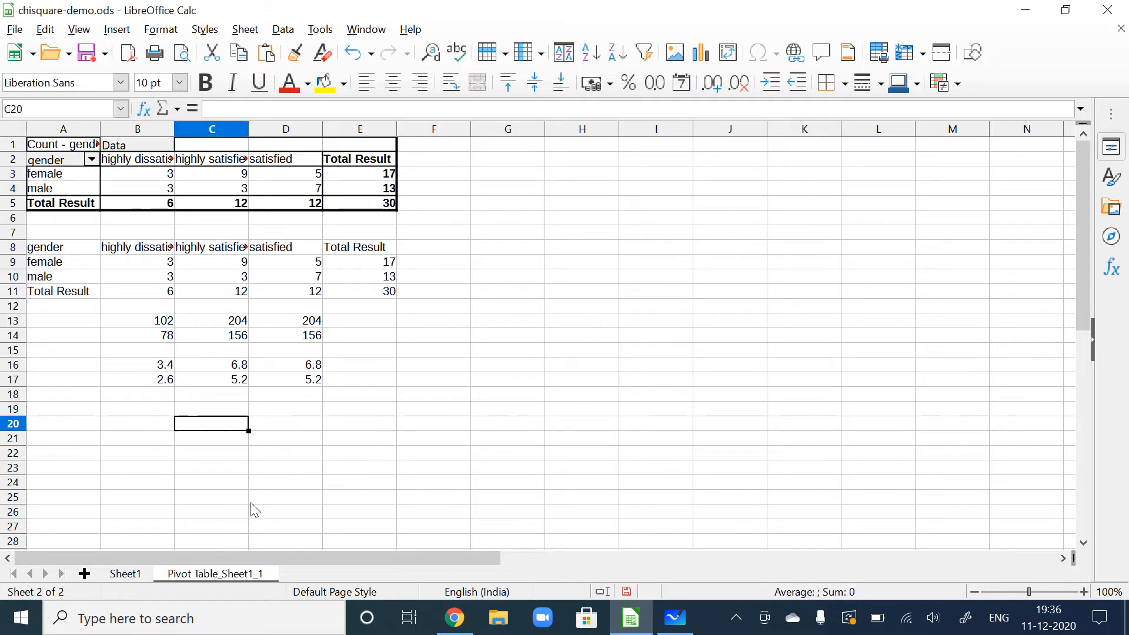
Step: Start a CHITEST formula in B20, below the expected counts
key(Right)
key(Left)
key(Left)
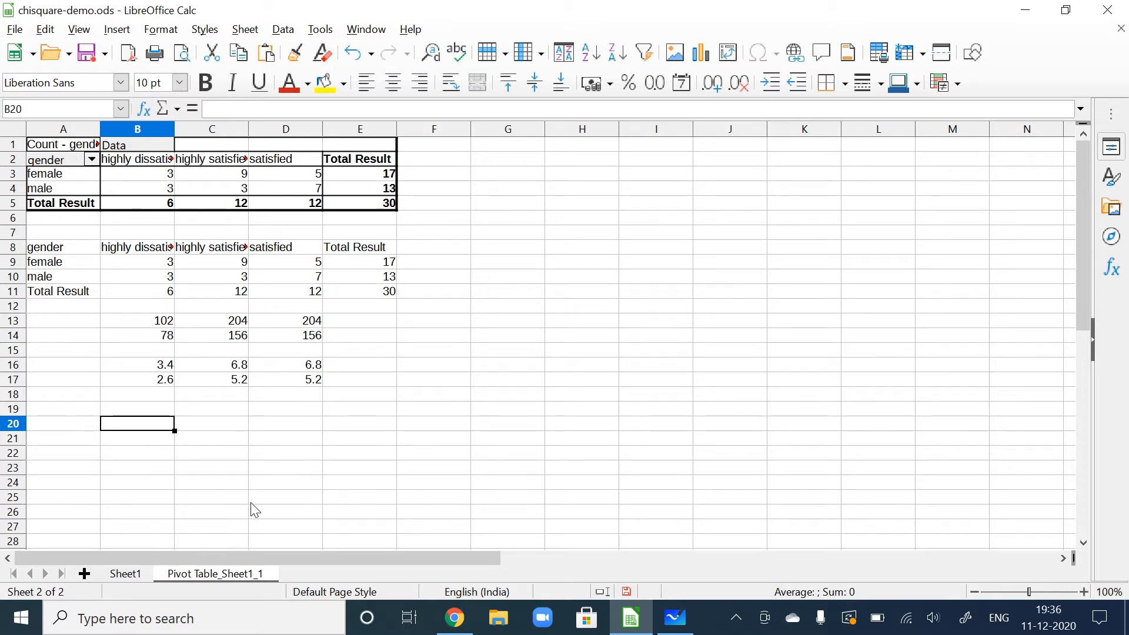
text(=)
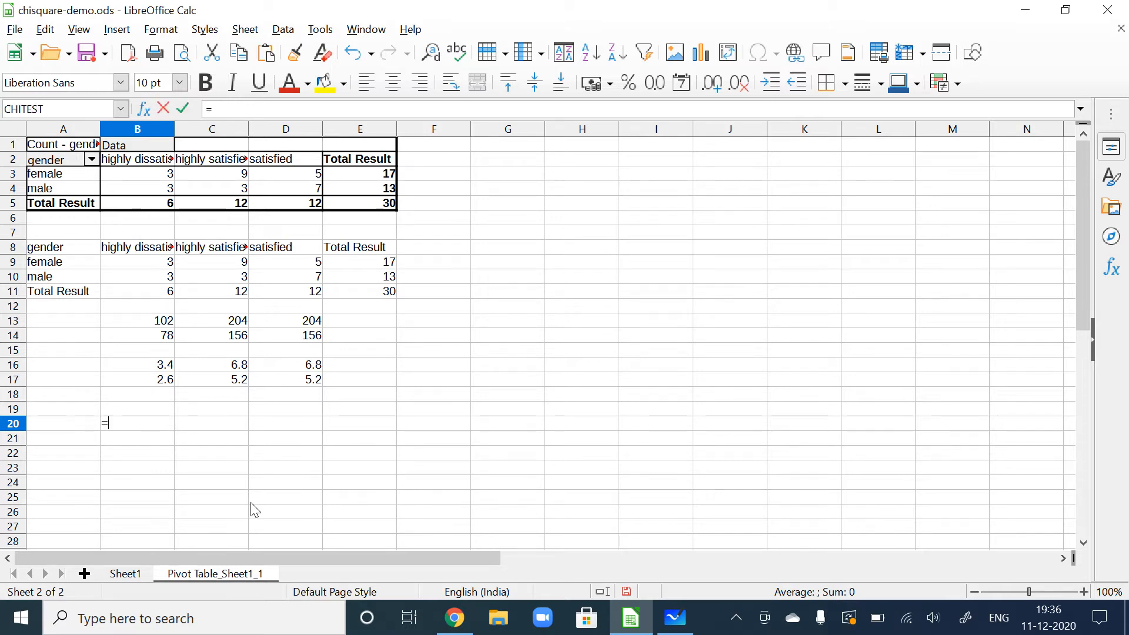
text(chites)
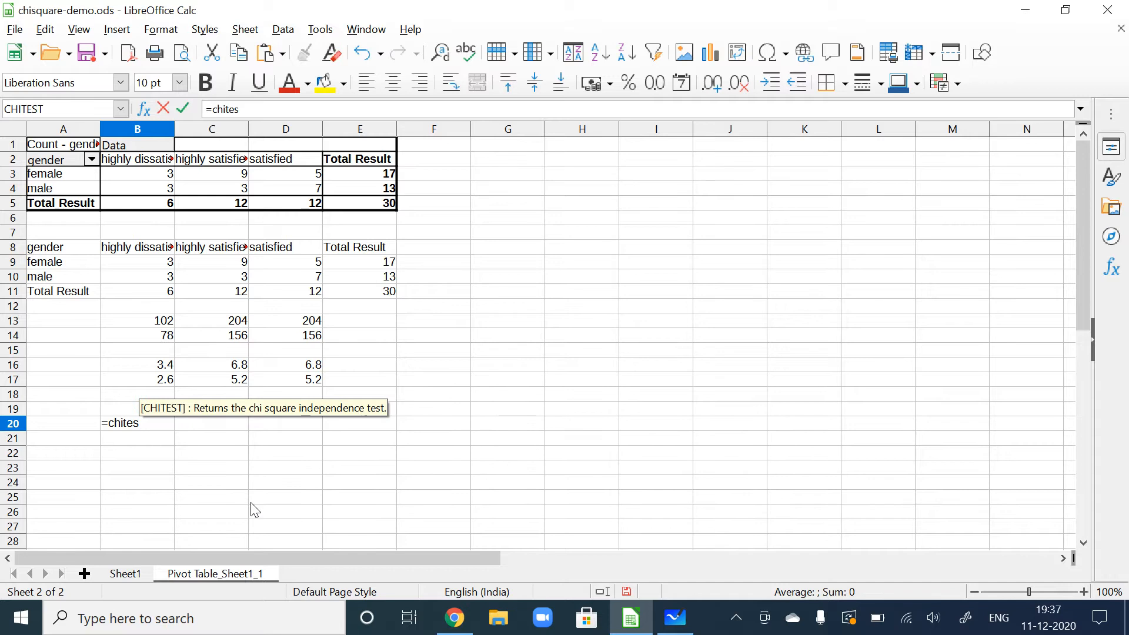
key(Return)
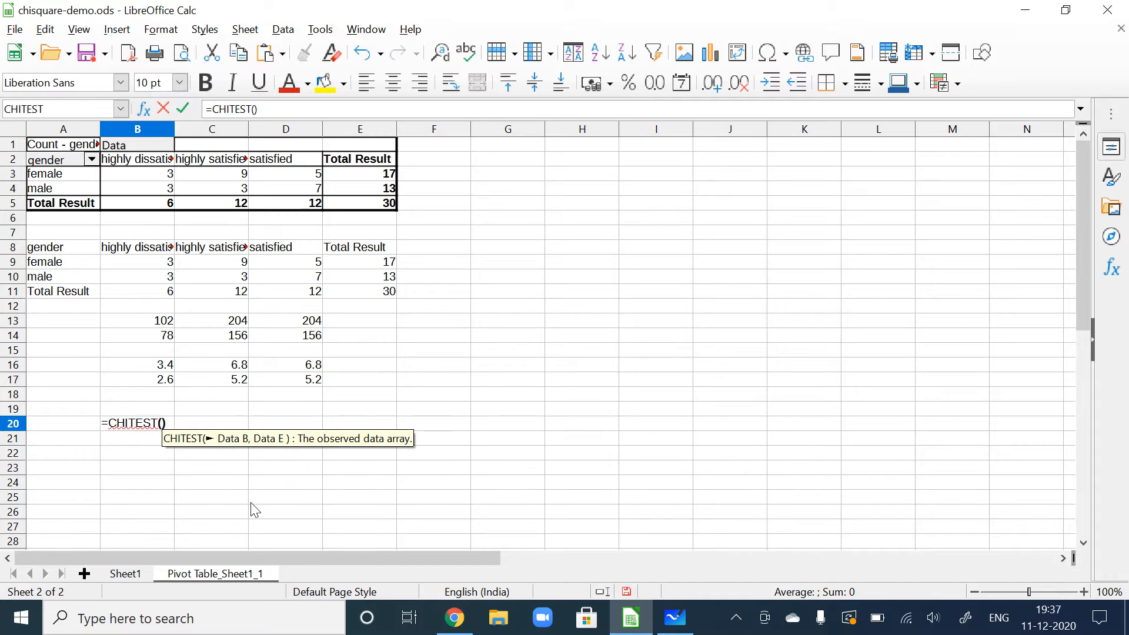
Step: Use the observed counts B9:D10 as the first argument of the CHITEST formula
key(Up)
key(Up)
key(Up)
key(Up)
key(Up)
key(Up)
key(Up)
key(Up)
key(Up)
key(Up)
key(Up)
key(Up)
key(Up)
key(Up)
key(shift+Right)
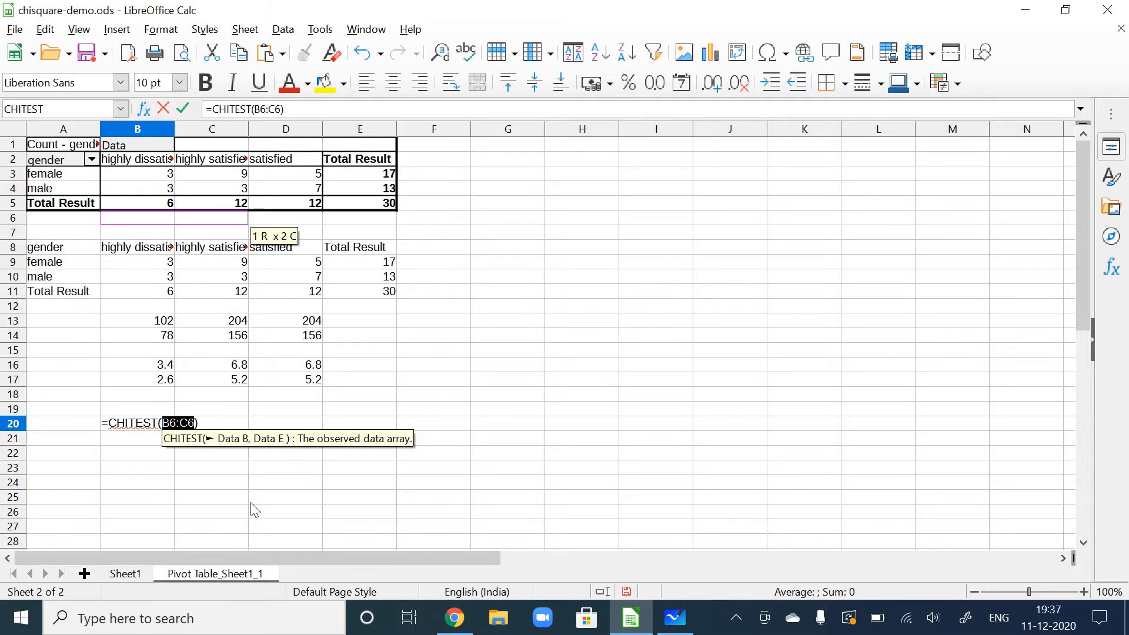
key(shift+Left)
key(Down)
key(Down)
key(Down)
key(Down)
key(shift+Right)
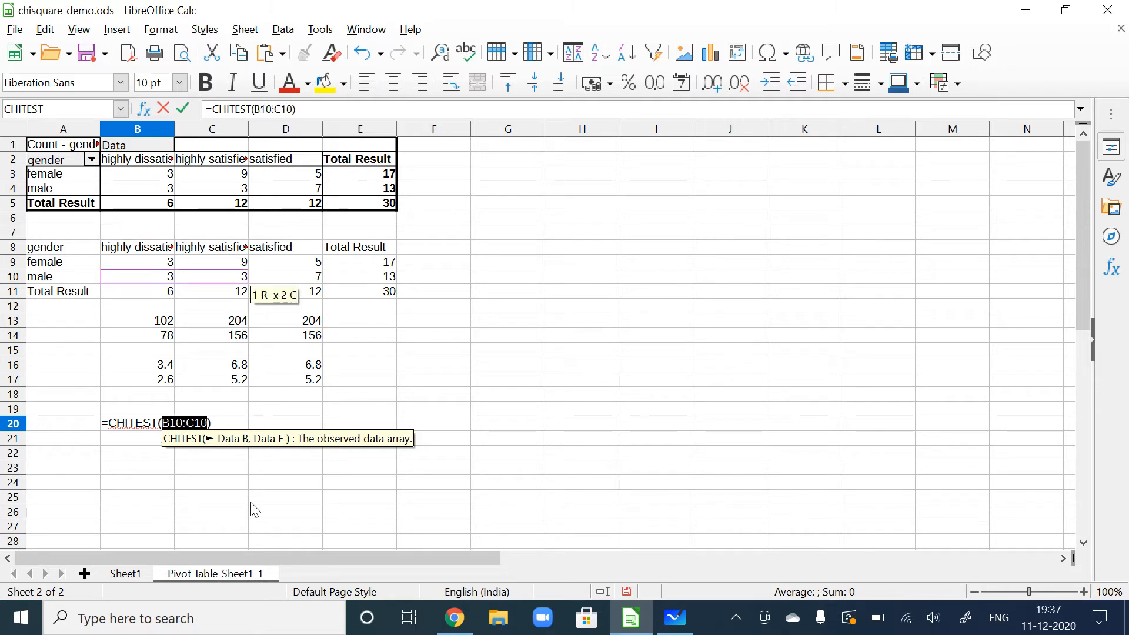
key(Up)
key(Left)
key(shift+Right)
key(shift+Right)
key(shift+Down)
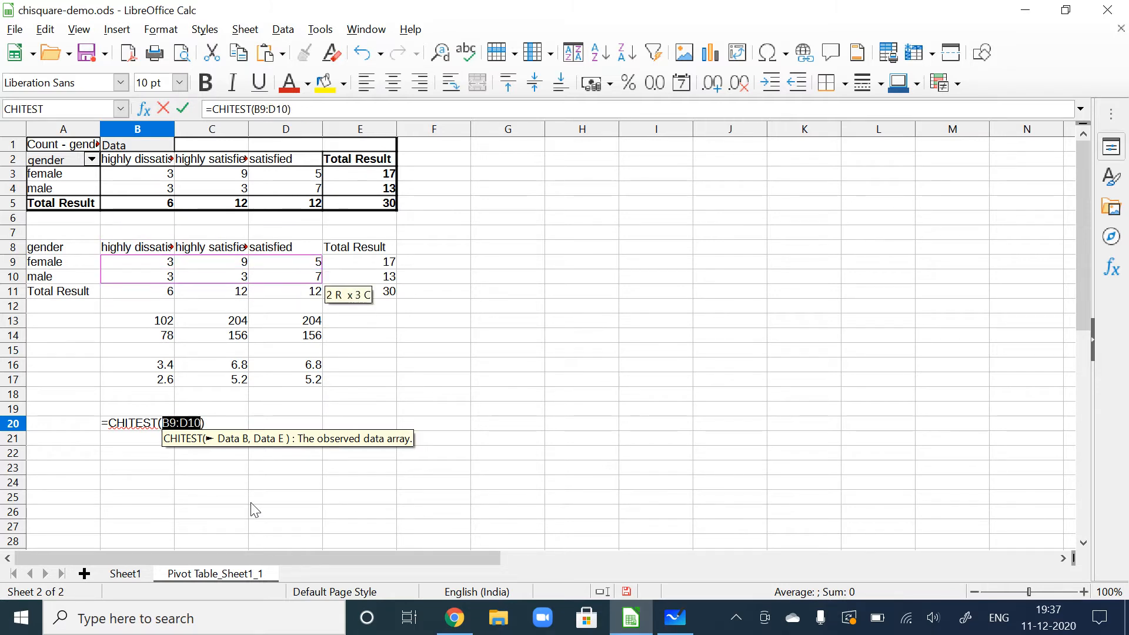
Step: Add the expected counts B16:D17 as the second argument and enter =CHITEST(B9:D10, B16:D17)
text(,)
key(Up)
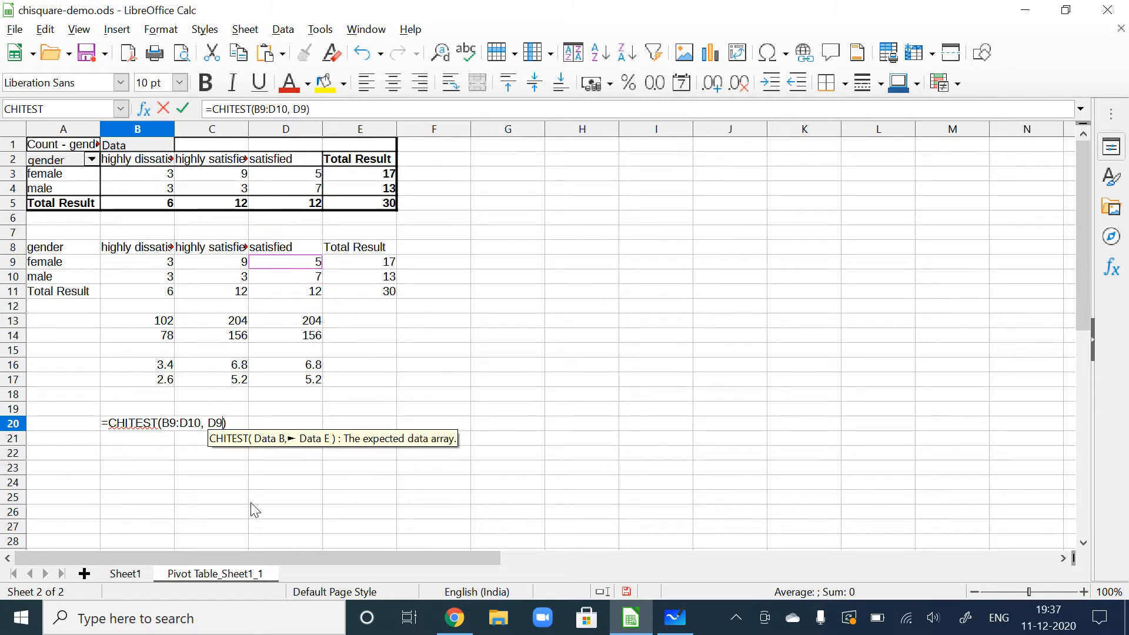
key(Down)
key(Down)
key(Down)
key(Down)
key(Down)
key(Down)
key(Down)
key(Down)
key(Down)
key(Down)
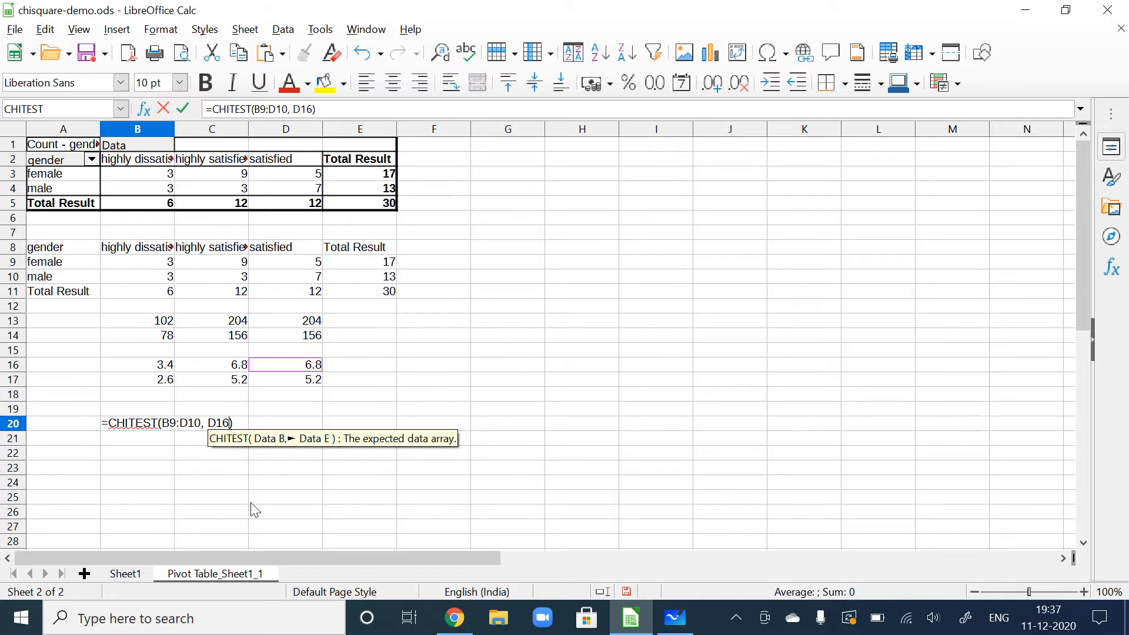
key(Up)
key(Up)
key(Up)
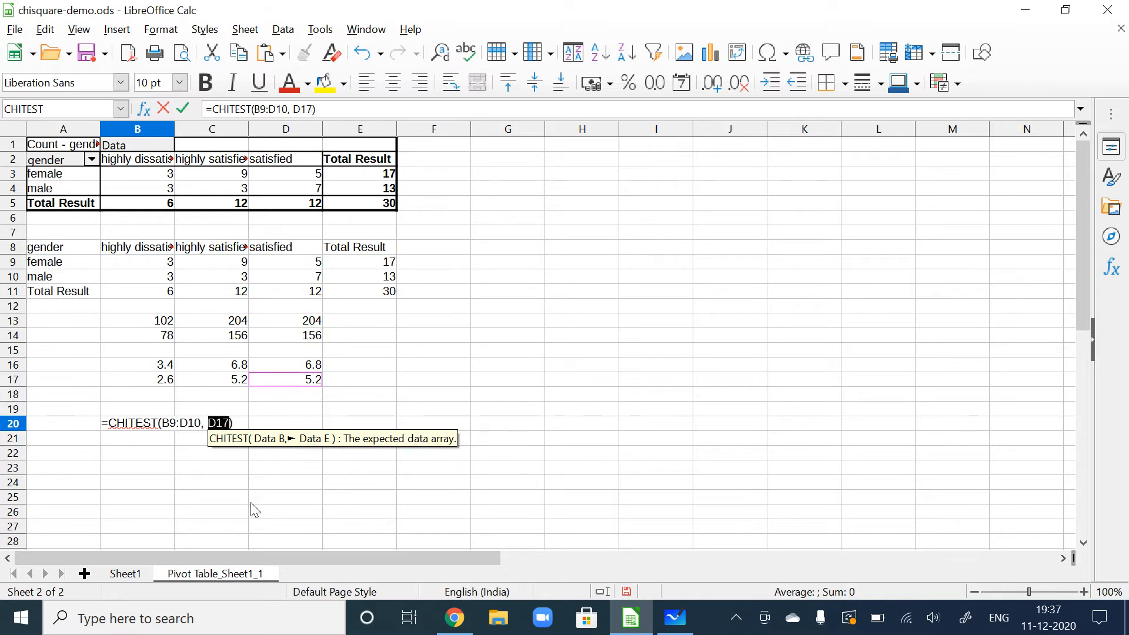
key(Left)
key(Left)
key(shift+Down)
key(shift+Right)
key(shift+Right)
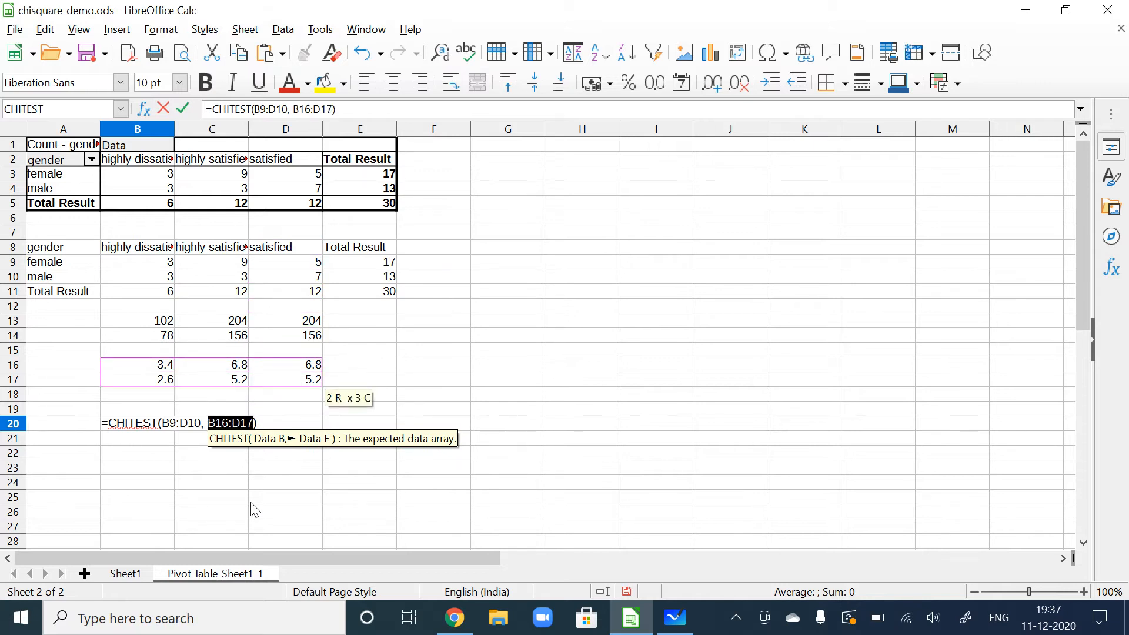
key(Return)
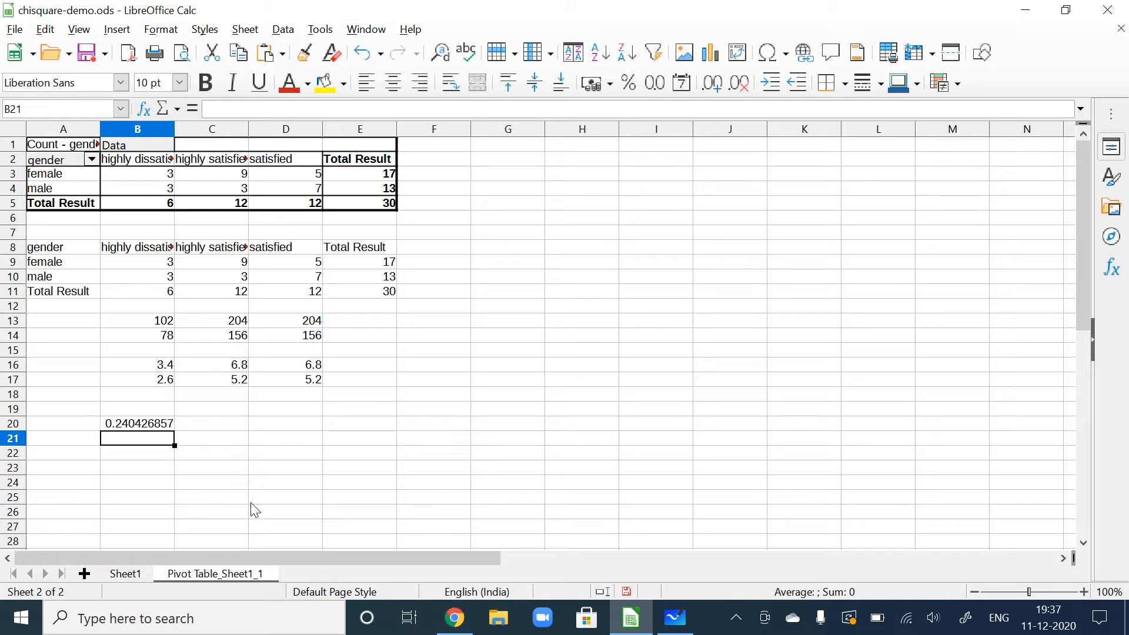
Step: Review the CHITEST result in B20 and compare the pivot table's observed female counts in B3:D3 with the expected counts in B16:D16
key(Up)
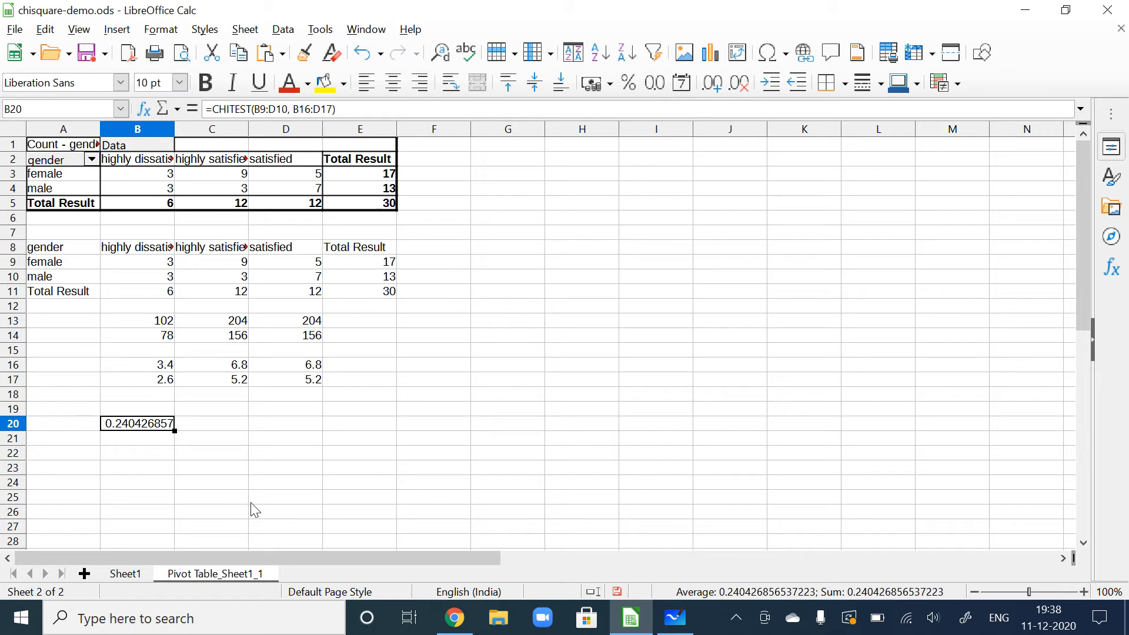
click(222, 172)
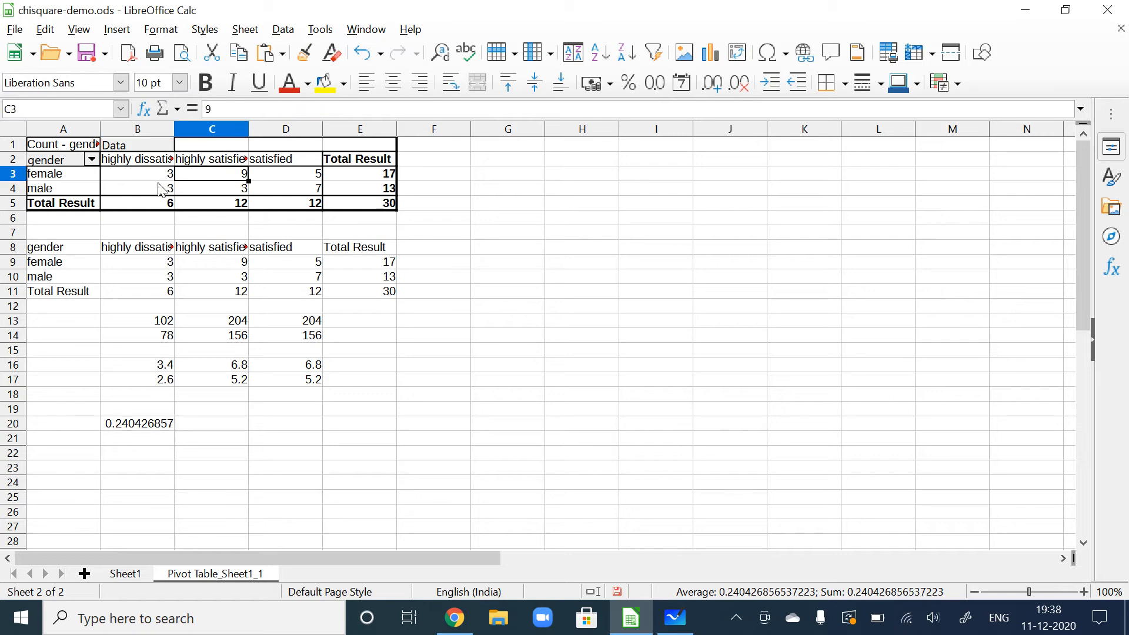
click(301, 189)
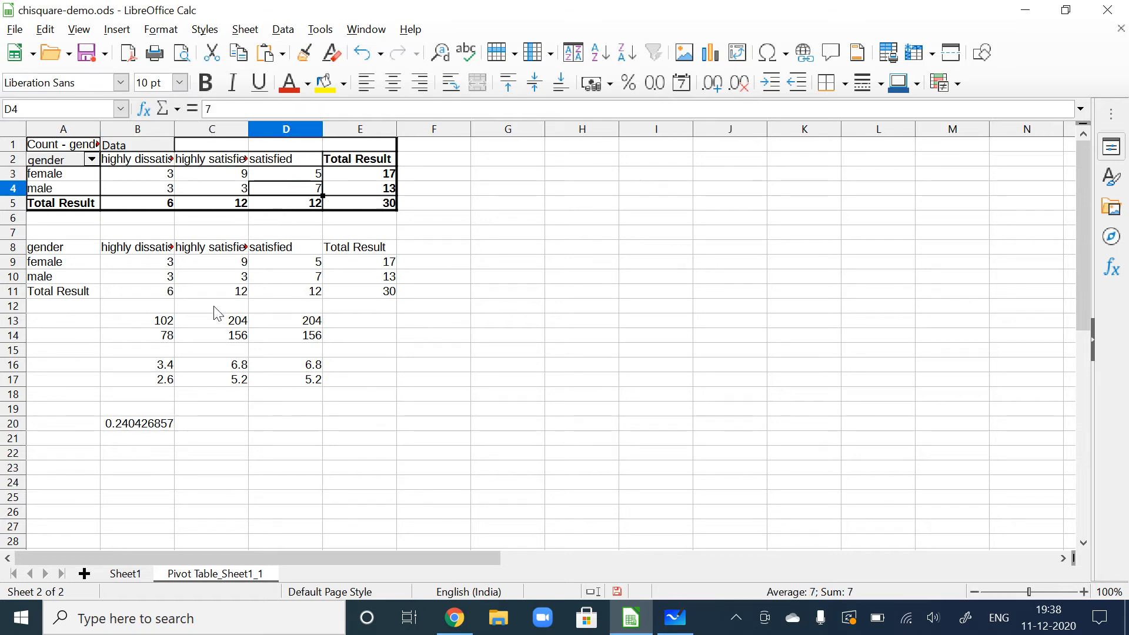
drag(151, 267, 298, 244)
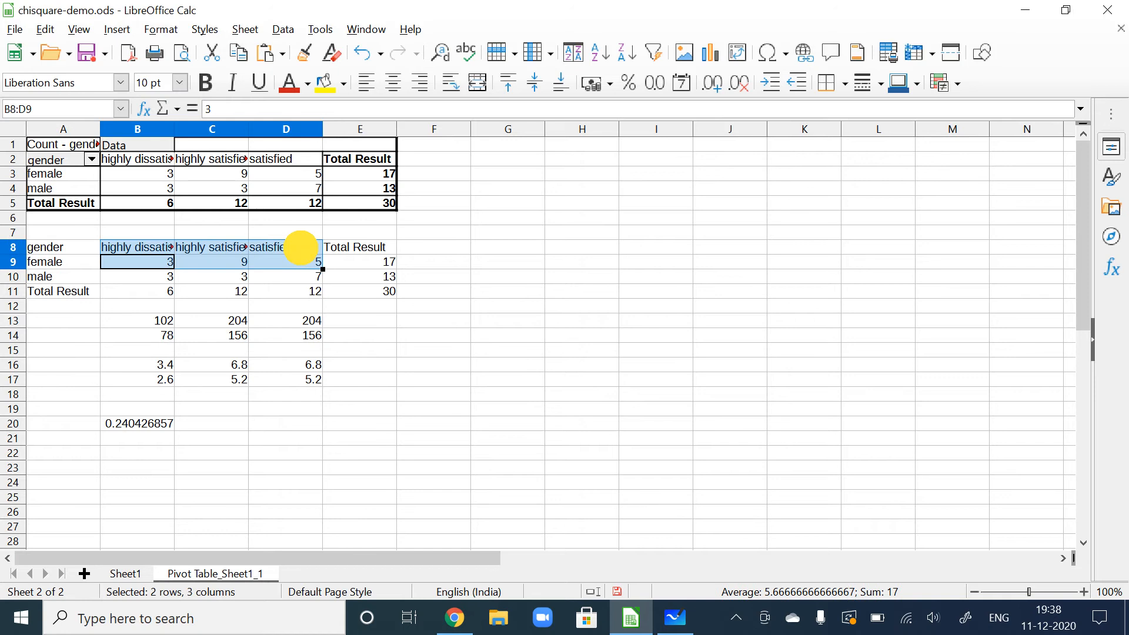
click(232, 333)
drag(151, 364, 227, 362)
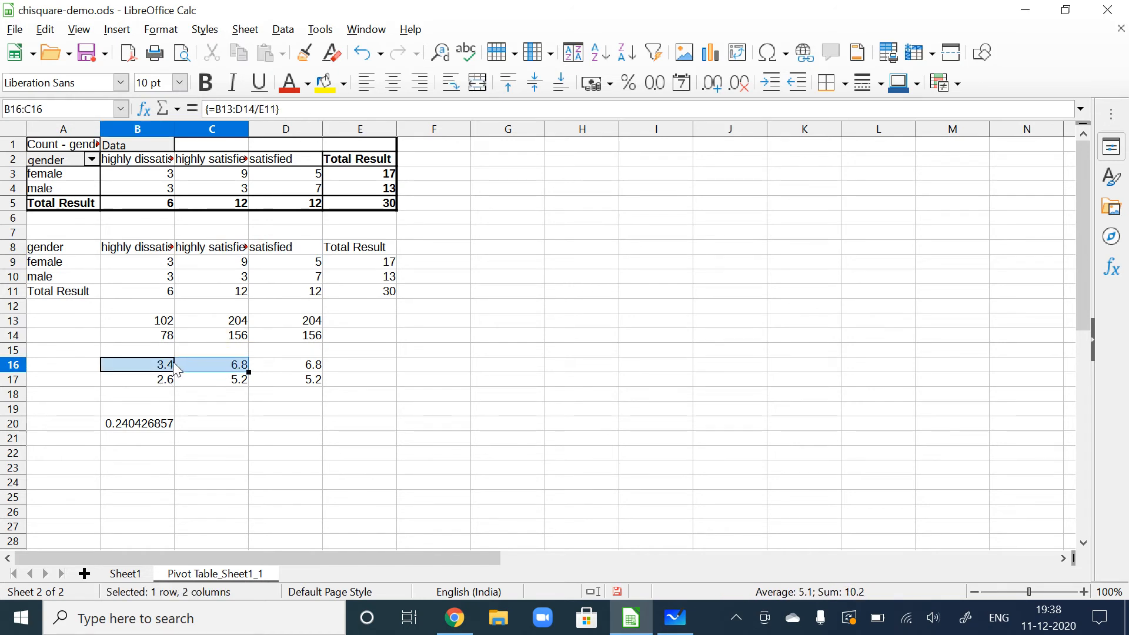
click(154, 365)
click(162, 179)
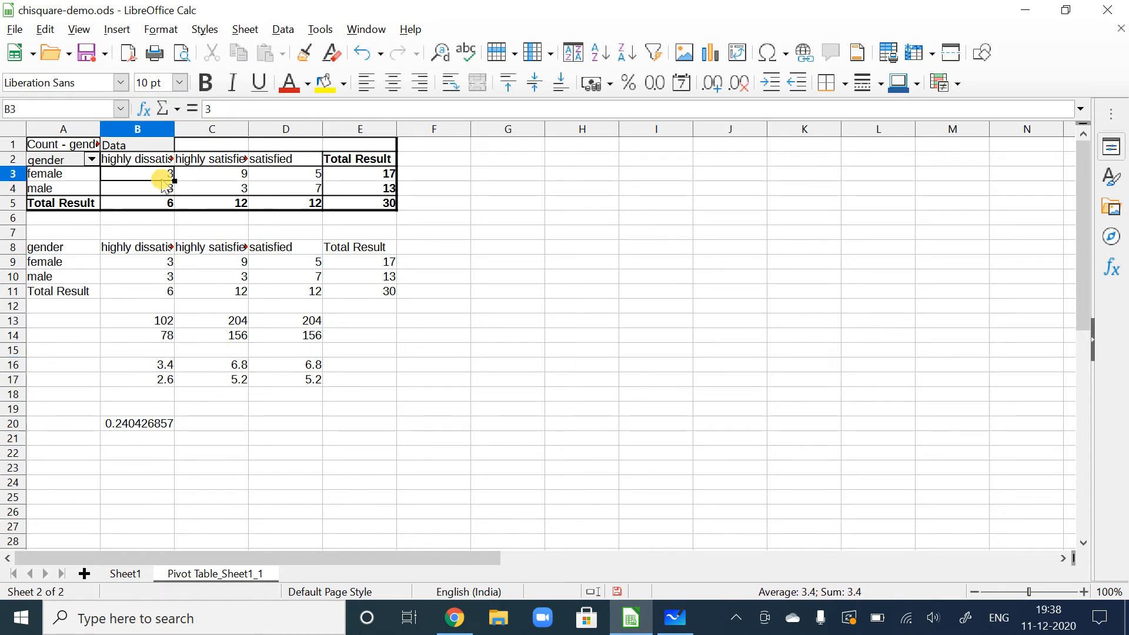
click(159, 361)
click(230, 177)
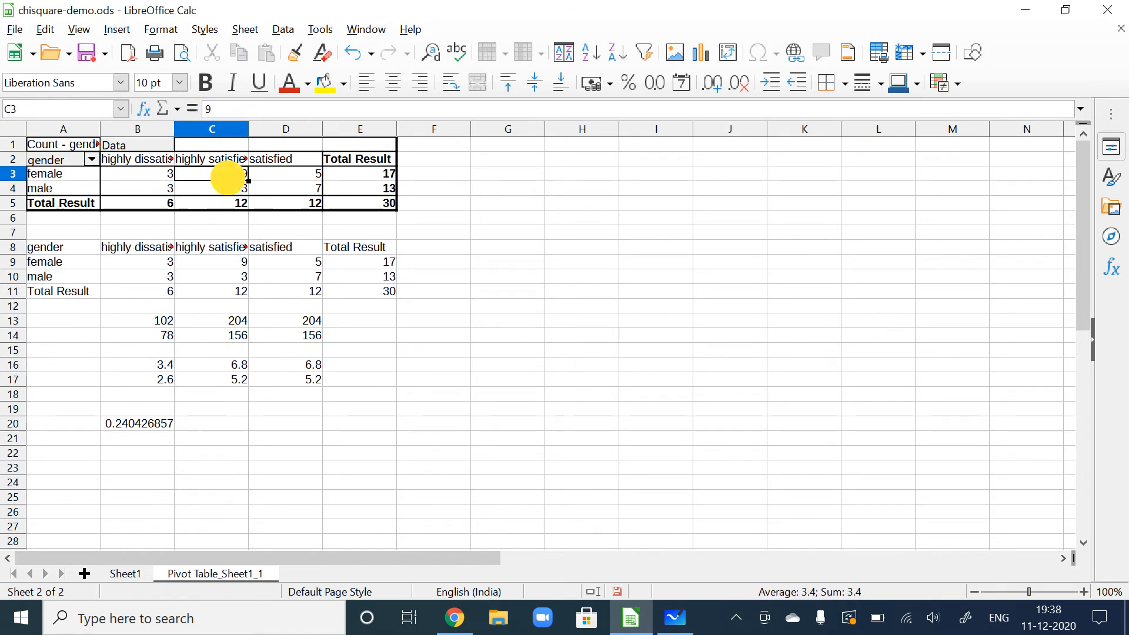
click(238, 363)
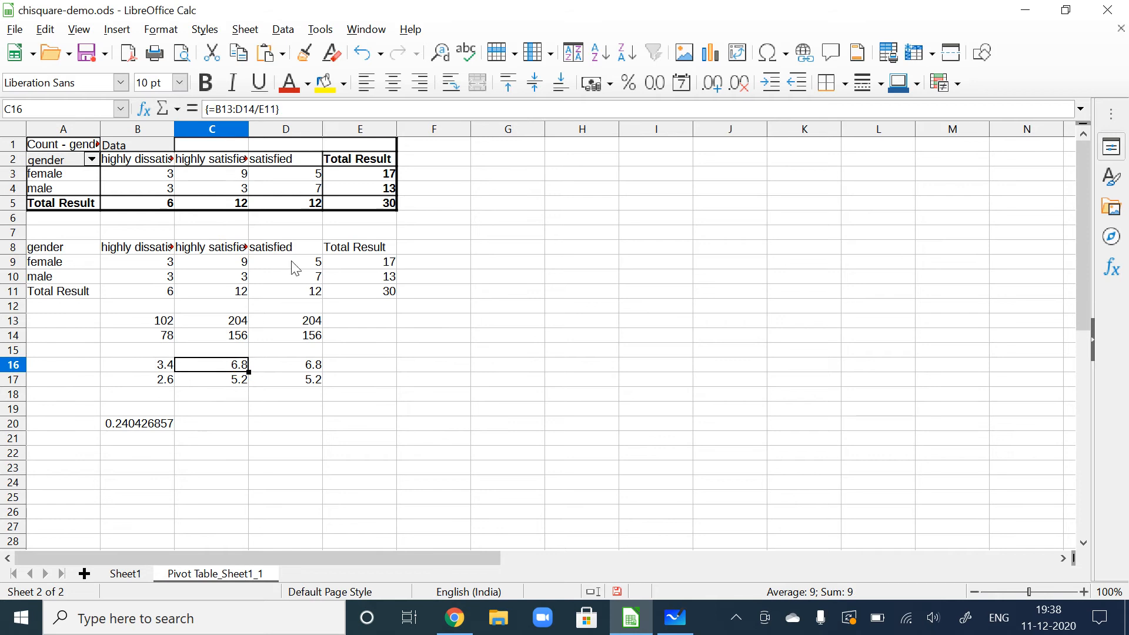
click(314, 176)
click(311, 363)
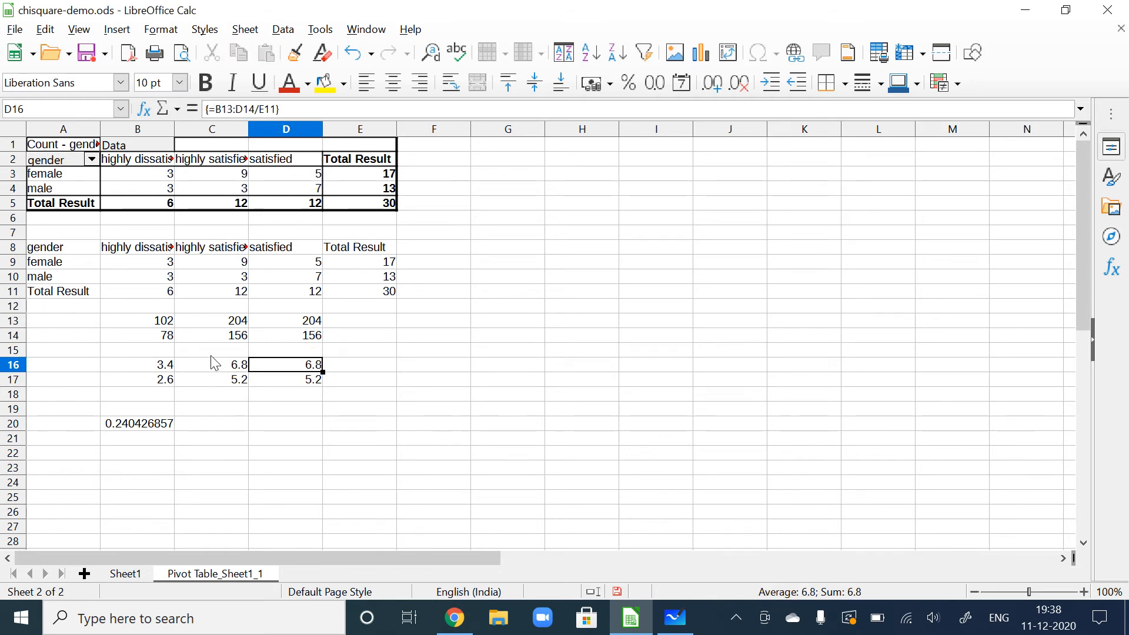